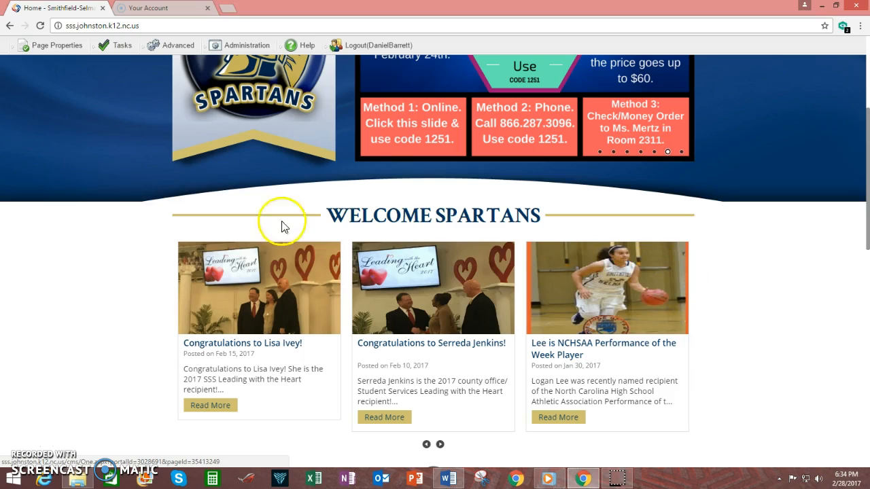
# - Switch the school's home page to design mode
pyautogui.scroll(3, 733, 305)
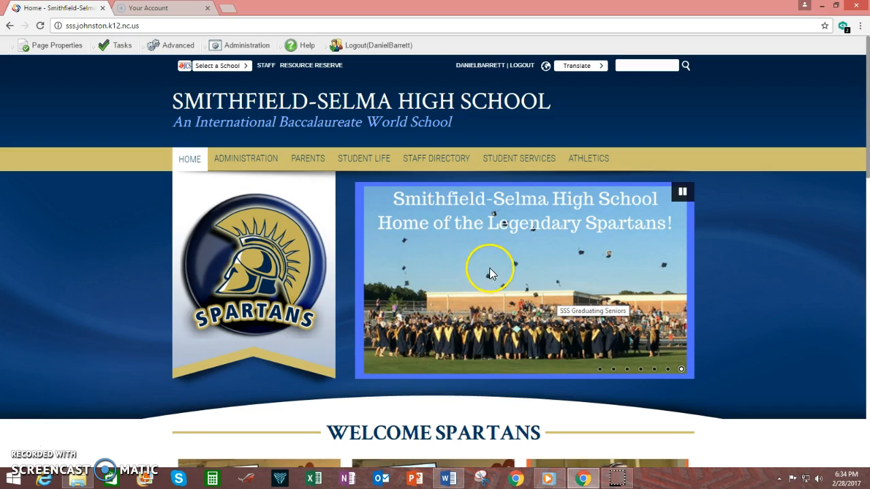
pyautogui.click(170, 47)
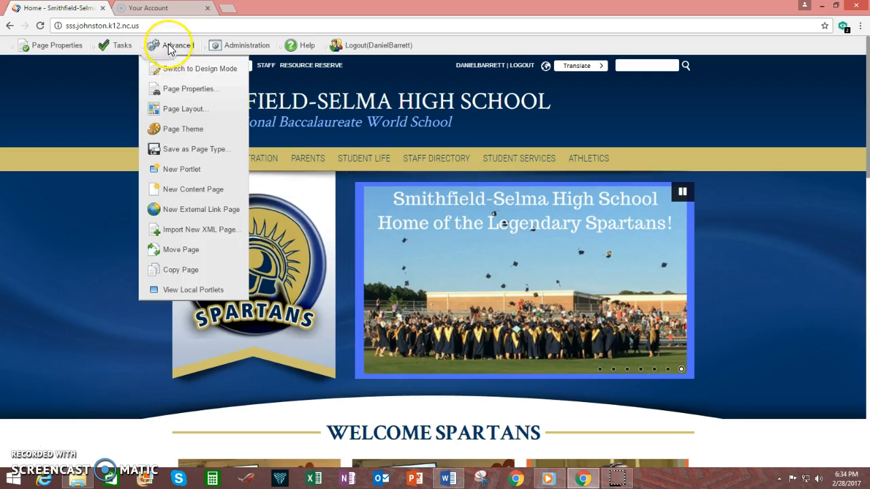
pyautogui.click(194, 68)
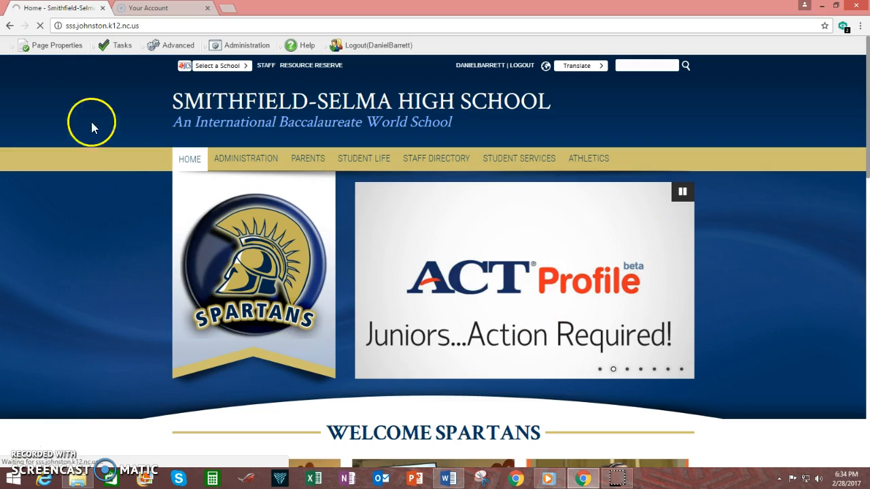
pyautogui.click(57, 45)
pyautogui.click(51, 68)
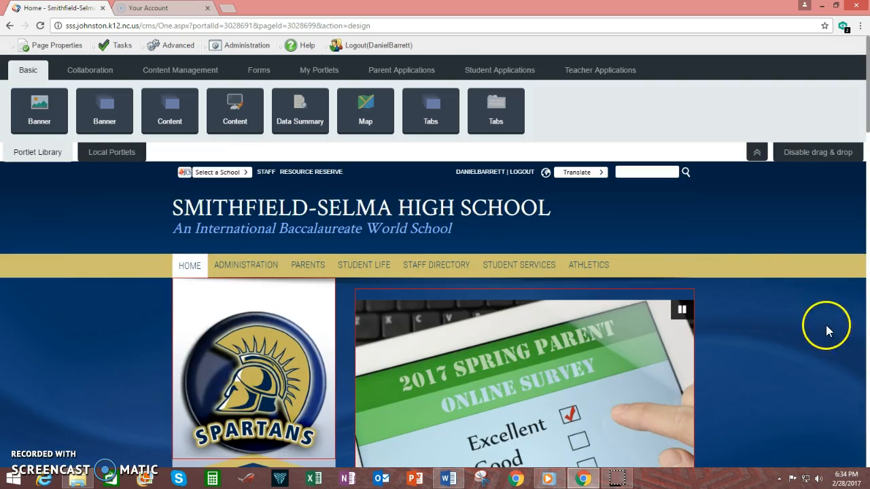
# - Examine the banner, news summary, calendar, announcements and quick links portlets on the home page in design mode
pyautogui.scroll(-1, 824, 401)
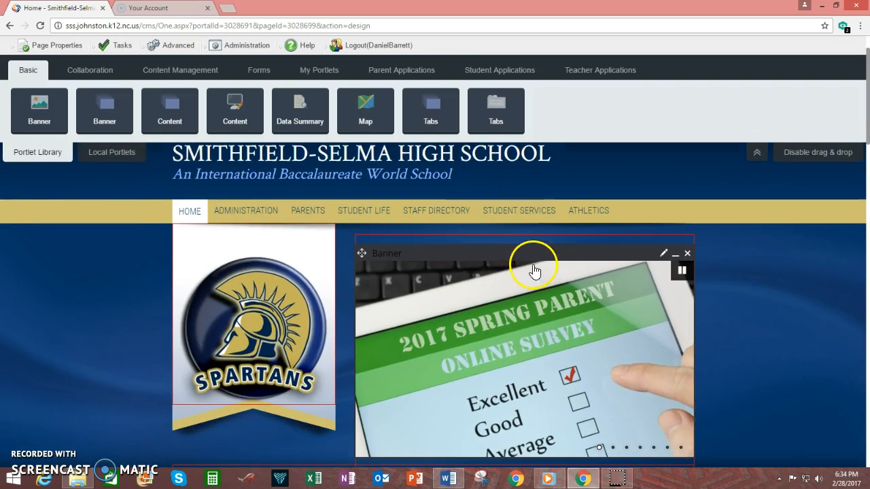
pyautogui.scroll(-3, 814, 313)
pyautogui.scroll(-2, 813, 312)
pyautogui.moveTo(277, 210); pyautogui.dragTo(289, 258)
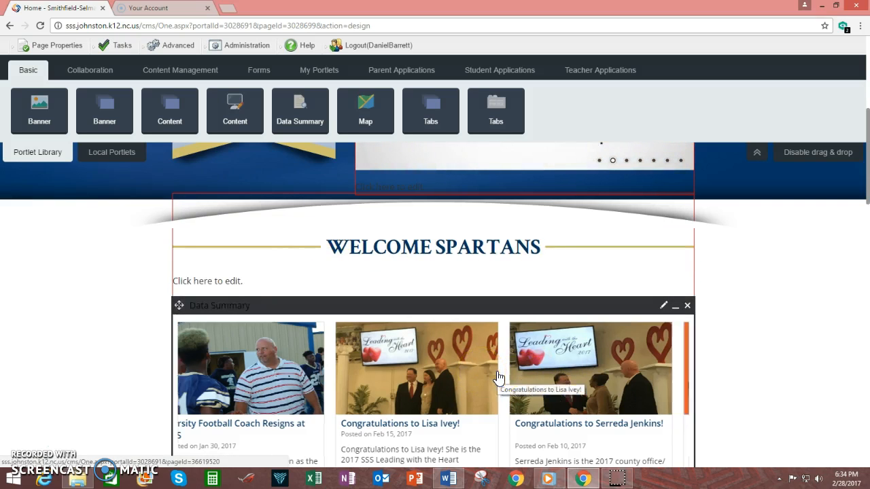
pyautogui.scroll(-5, 786, 349)
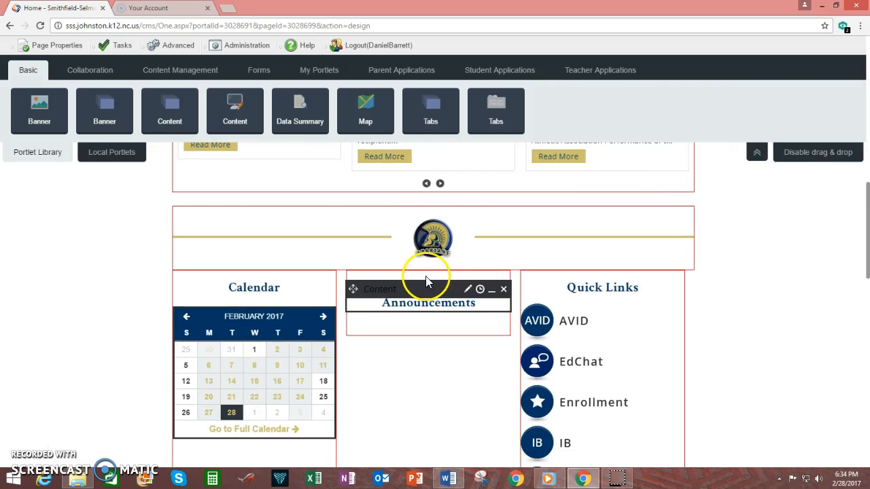
pyautogui.scroll(5, 825, 355)
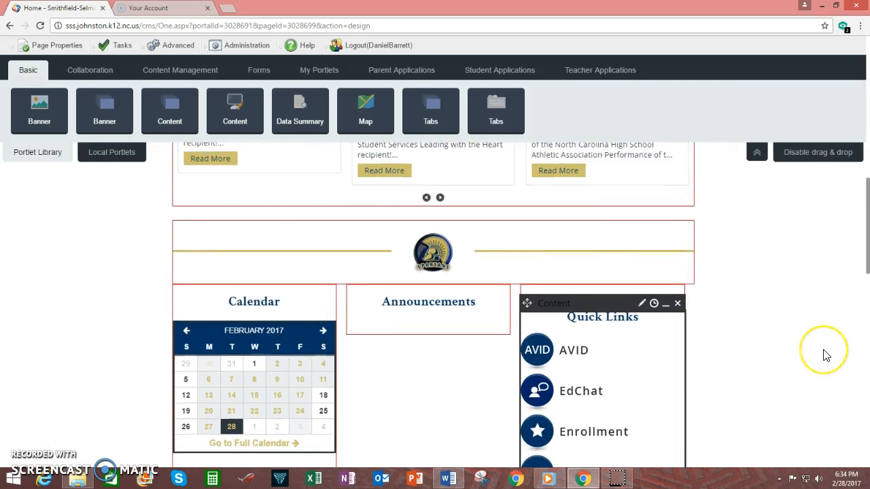
pyautogui.scroll(5, 823, 355)
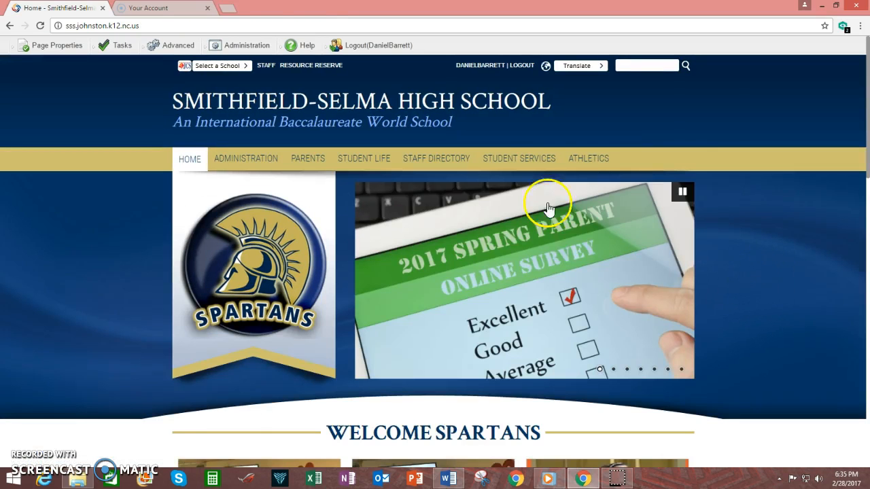
# - Open the congratulations article posted on Feb 15, 2017 from the home page's Welcome Spartans news
pyautogui.scroll(-3, 739, 301)
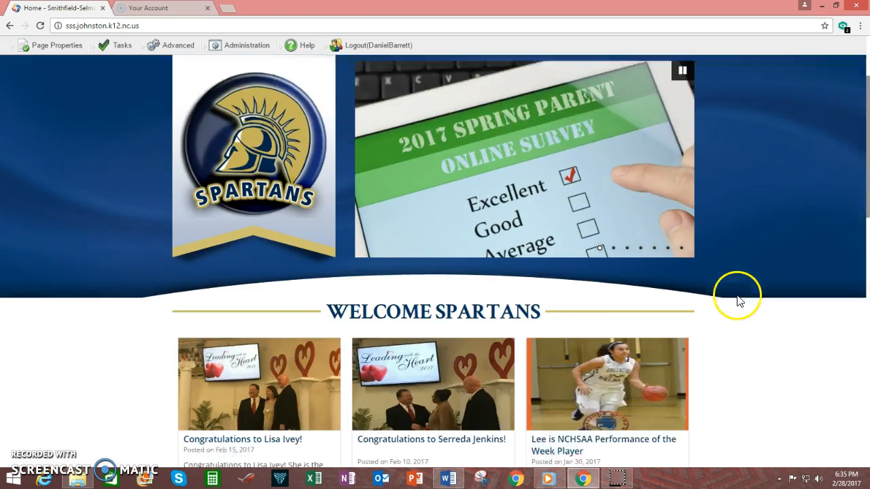
pyautogui.scroll(-1, 733, 297)
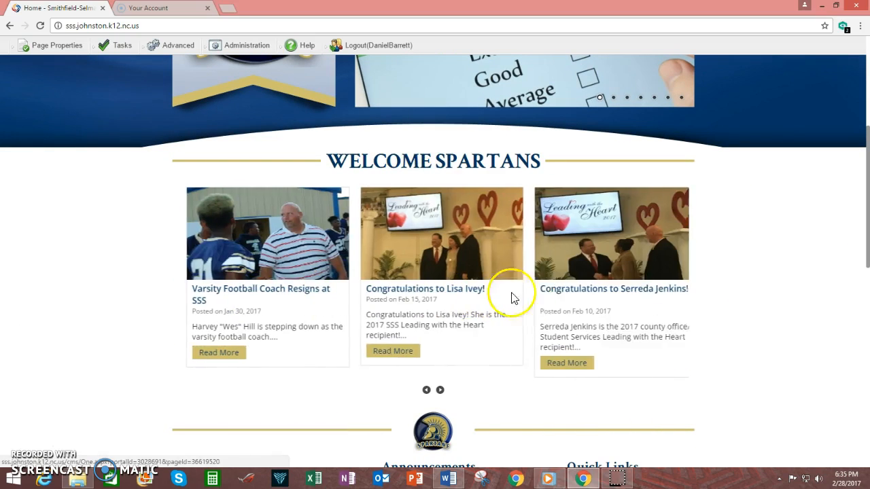
pyautogui.scroll(-1, 496, 380)
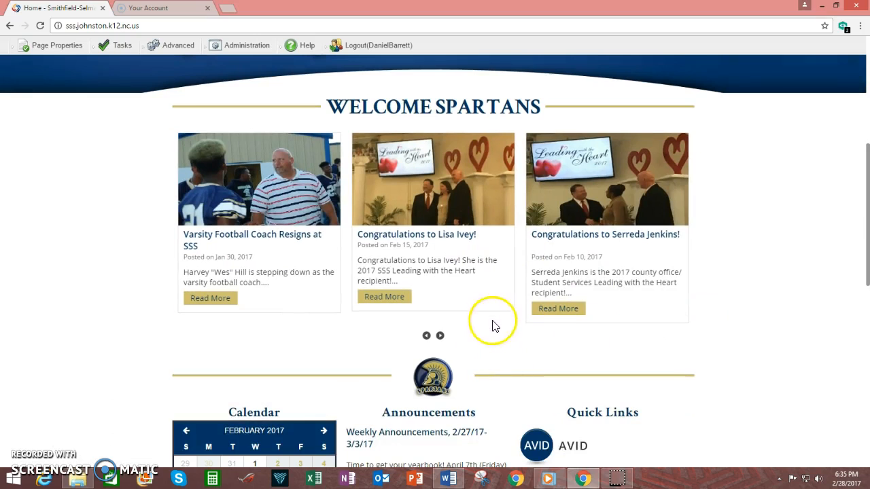
pyautogui.click(447, 238)
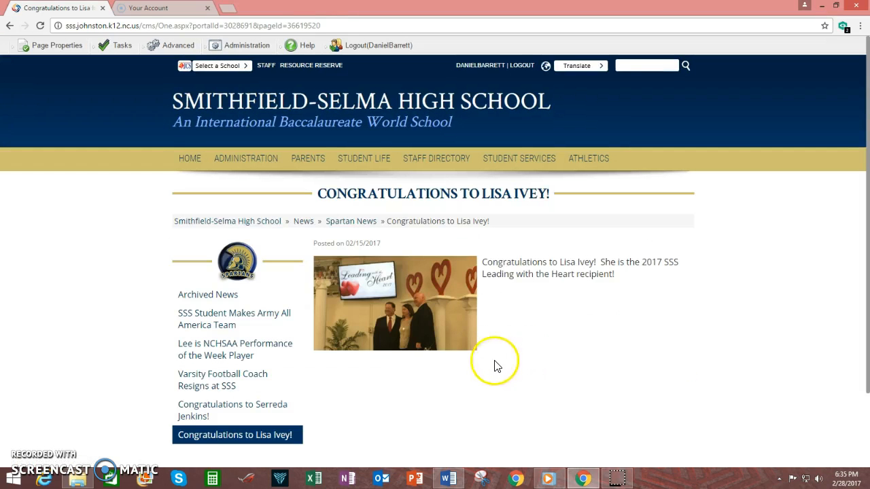
# - Open the Archived News page and look through its list of articles
pyautogui.click(210, 296)
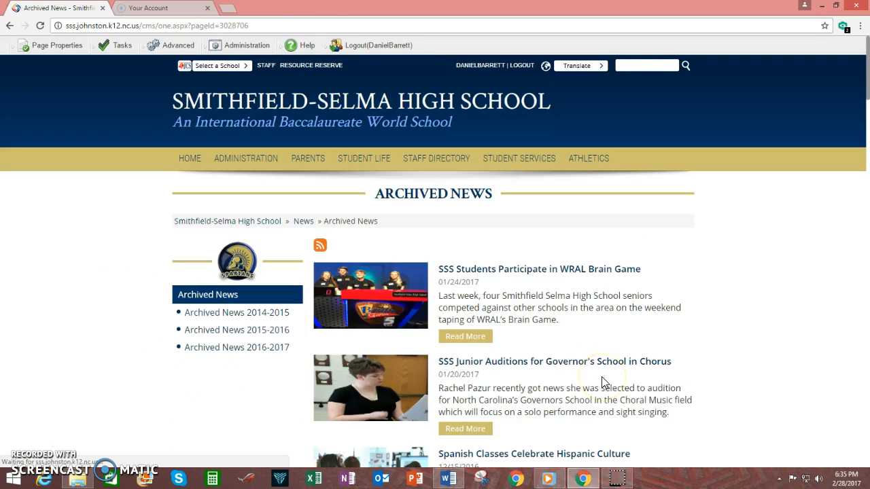
pyautogui.scroll(-1, 209, 402)
pyautogui.scroll(-1, 208, 402)
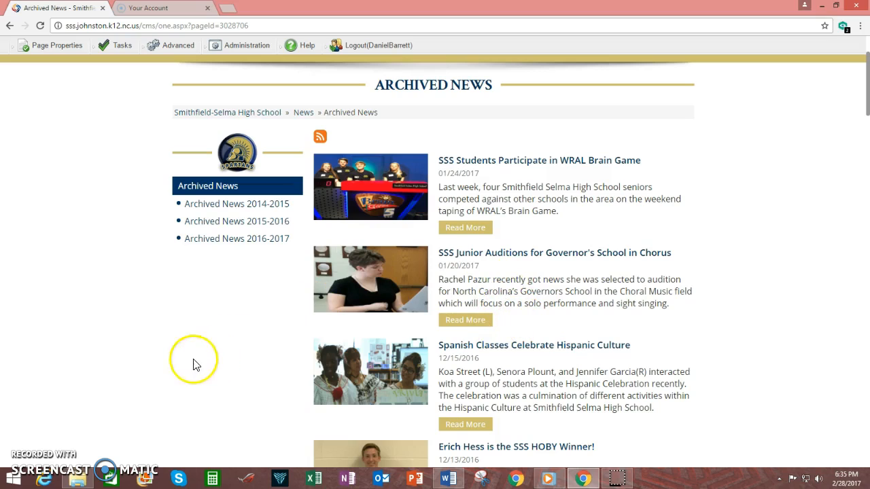
pyautogui.click(24, 447)
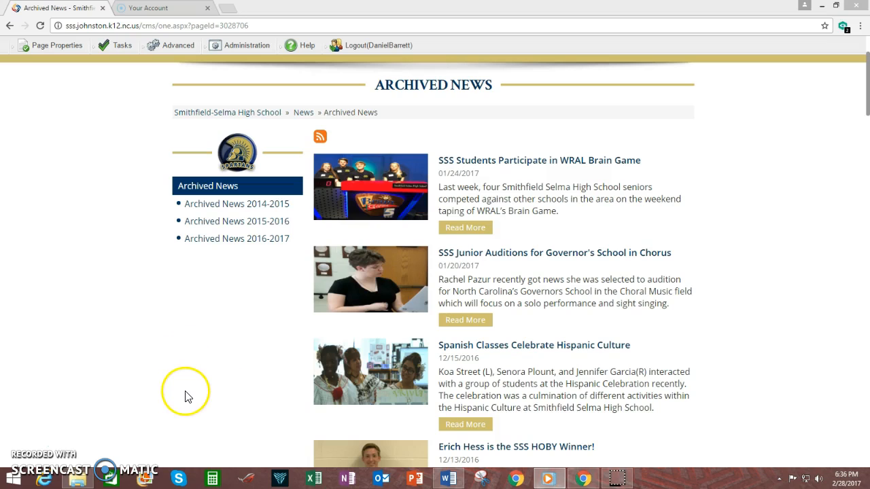
pyautogui.click(779, 297)
pyautogui.scroll(2, 707, 306)
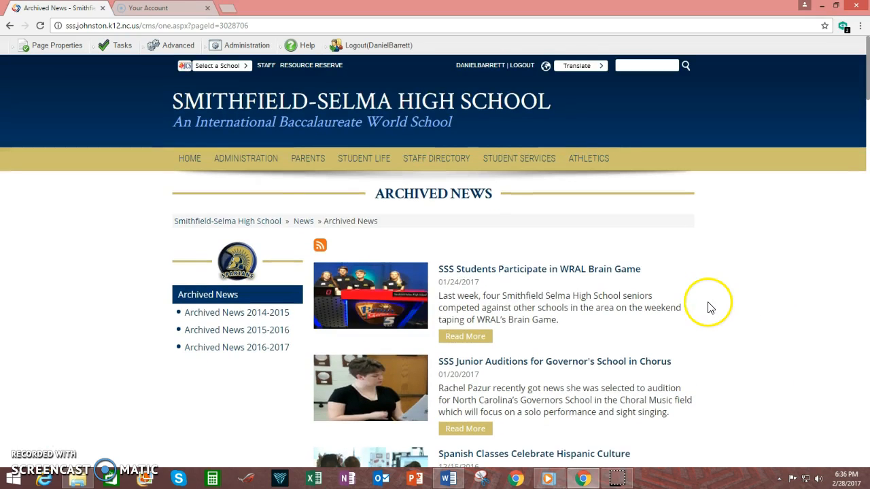
# - Return to the home page and go to the Spartan News page through the "Varsity Football Coach Resigns at SSS" article
pyautogui.click(394, 101)
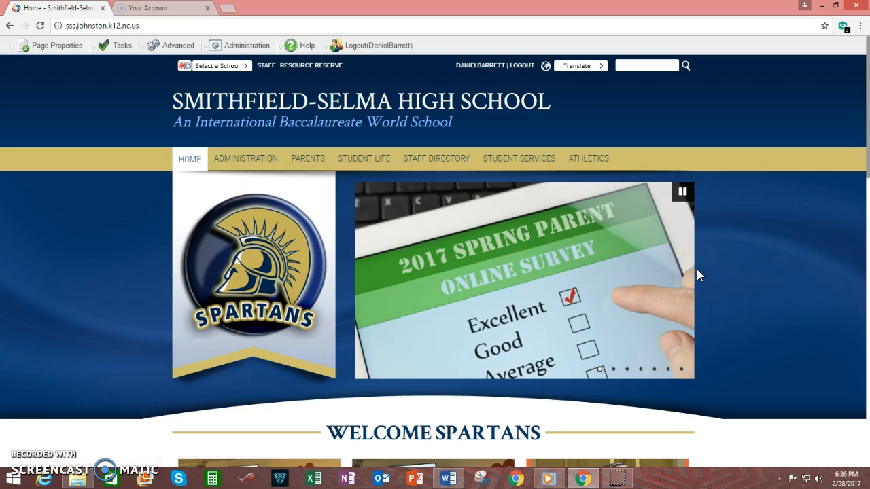
pyautogui.scroll(-3, 696, 275)
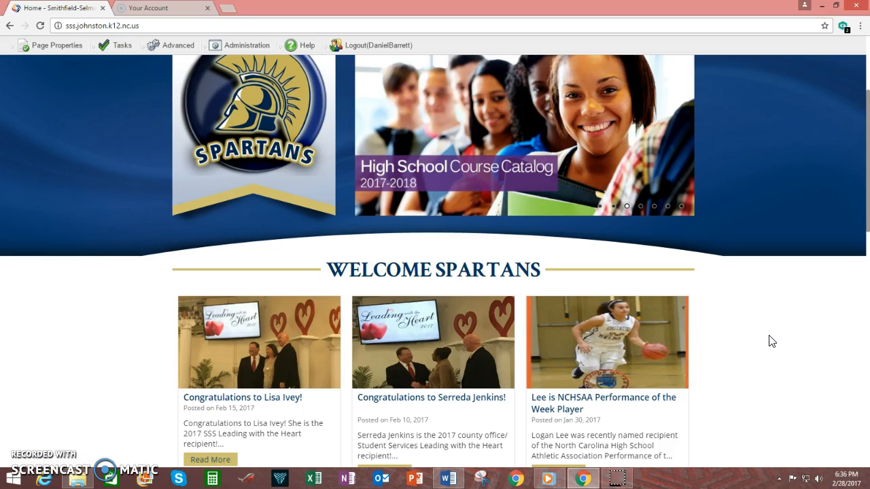
pyautogui.scroll(-3, 772, 341)
pyautogui.scroll(4, 772, 341)
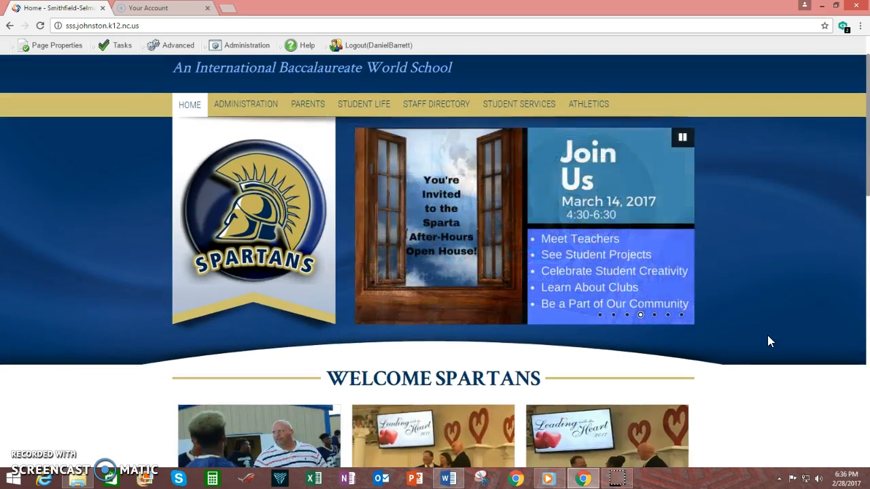
pyautogui.scroll(-3, 770, 341)
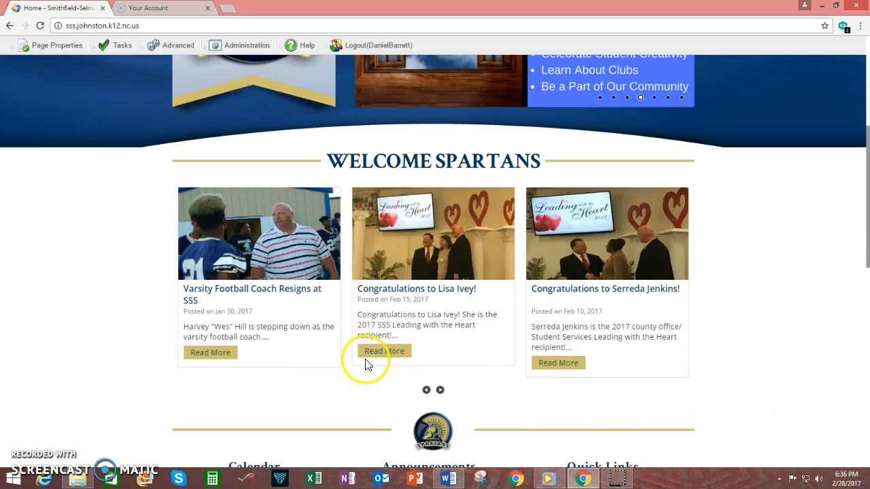
pyautogui.click(276, 292)
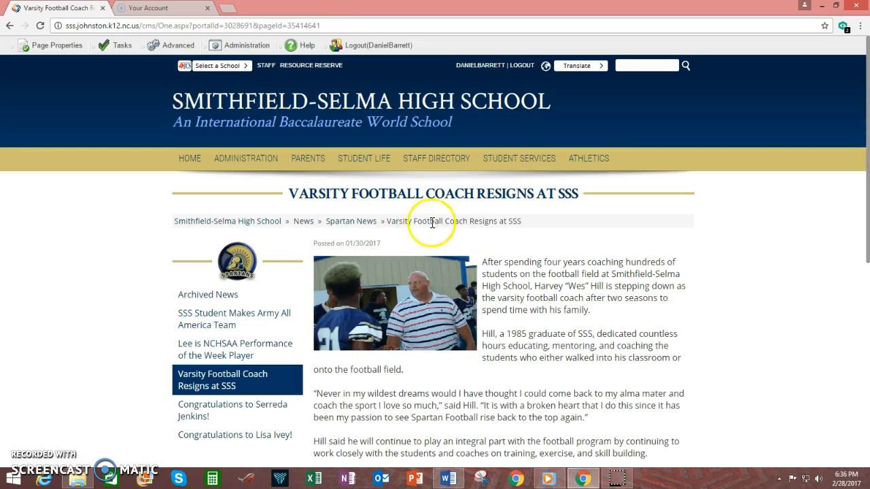
pyautogui.click(353, 224)
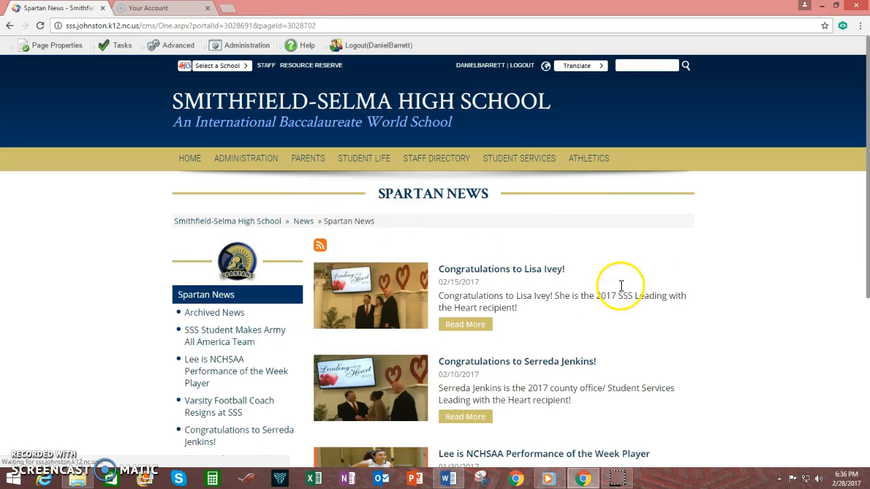
# - Start adding a News Content Page under Spartan News, ready to enter its title
pyautogui.click(46, 49)
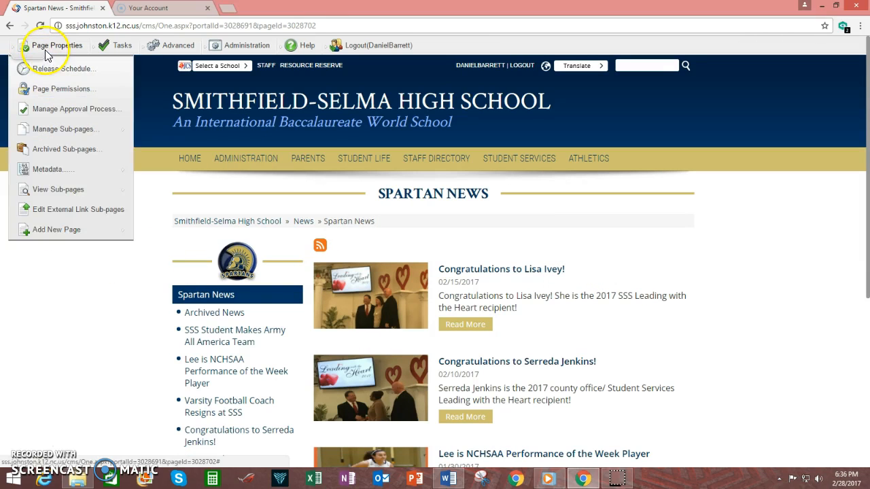
pyautogui.moveTo(49, 225)
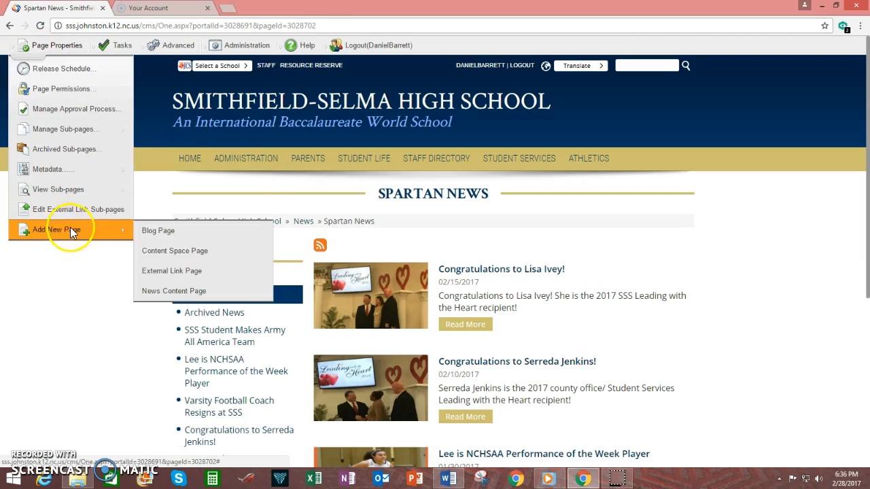
pyautogui.click(203, 291)
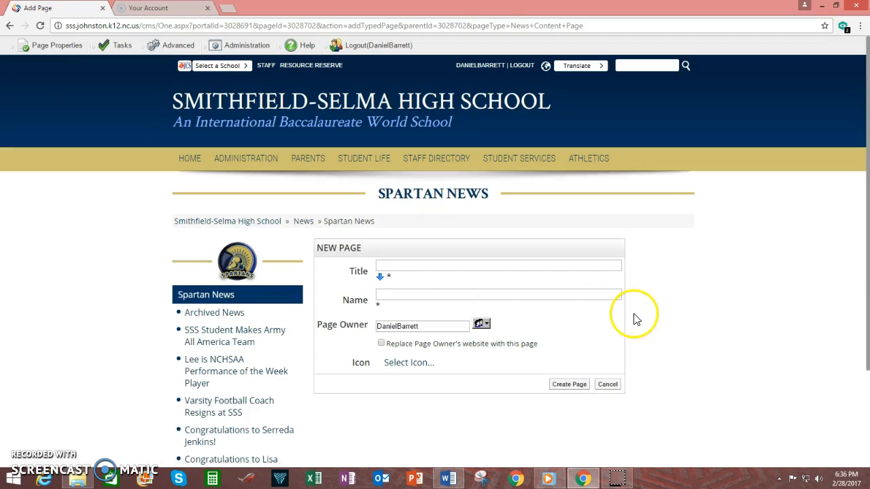
pyautogui.click(429, 265)
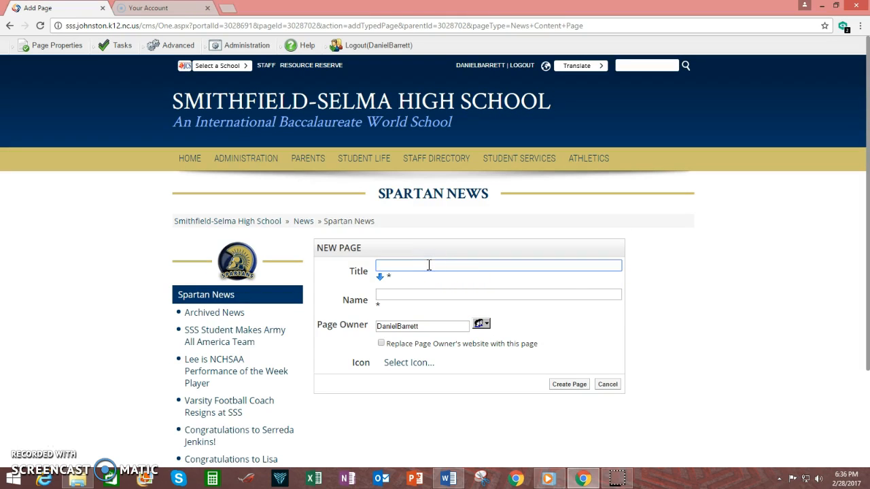
# - Switch to the Word document and copy the headline "SSS Students Perform at the NC Solo and Small Ensemble Festival"
pyautogui.click(447, 477)
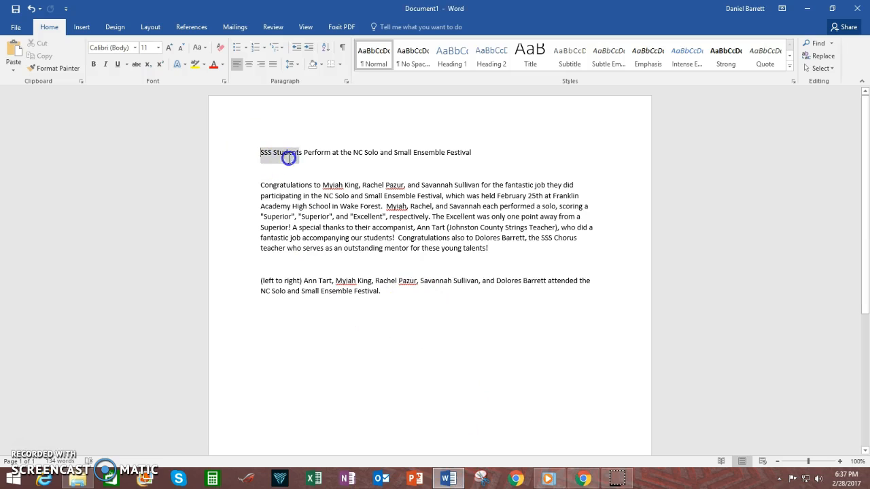
pyautogui.moveTo(312, 159); pyautogui.dragTo(404, 157)
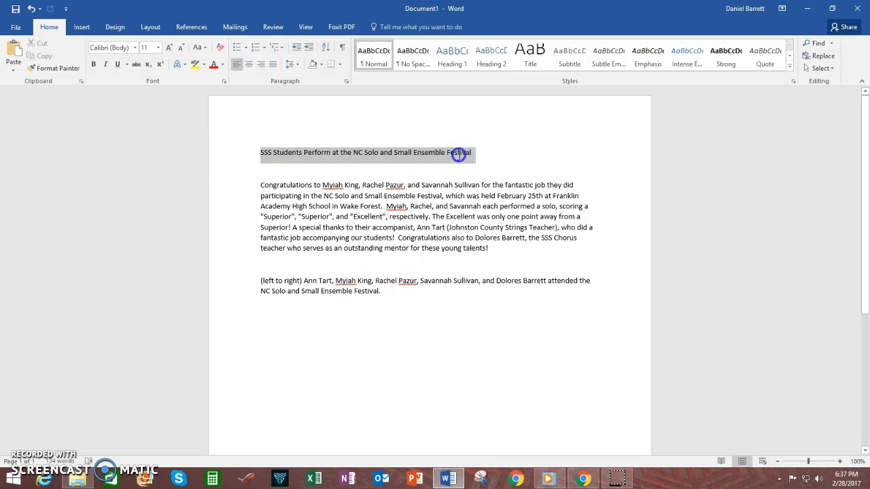
pyautogui.rightClick(406, 157)
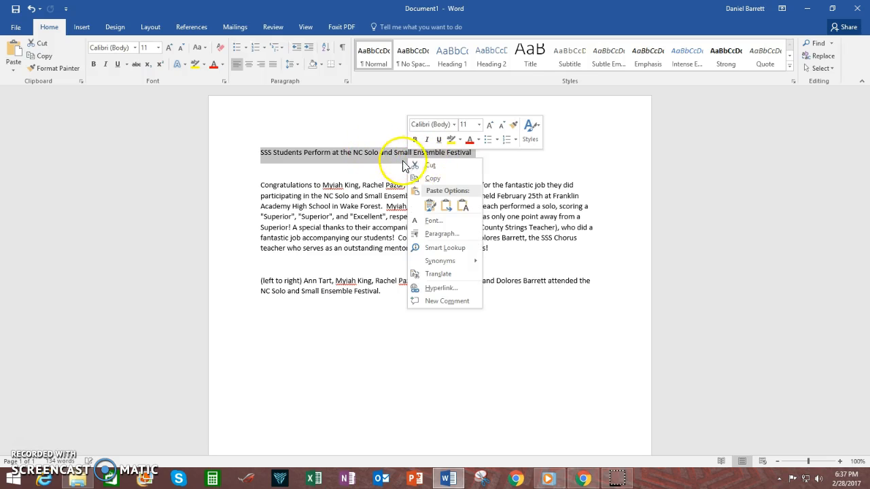
pyautogui.click(439, 178)
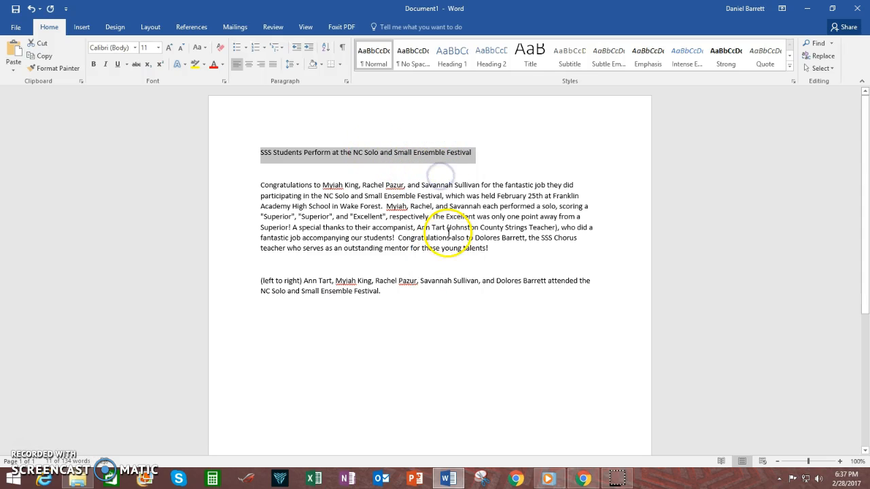
# - Back in Chrome, paste the copied headline as the new page's title, generate the name from it, and create the page
pyautogui.click(582, 479)
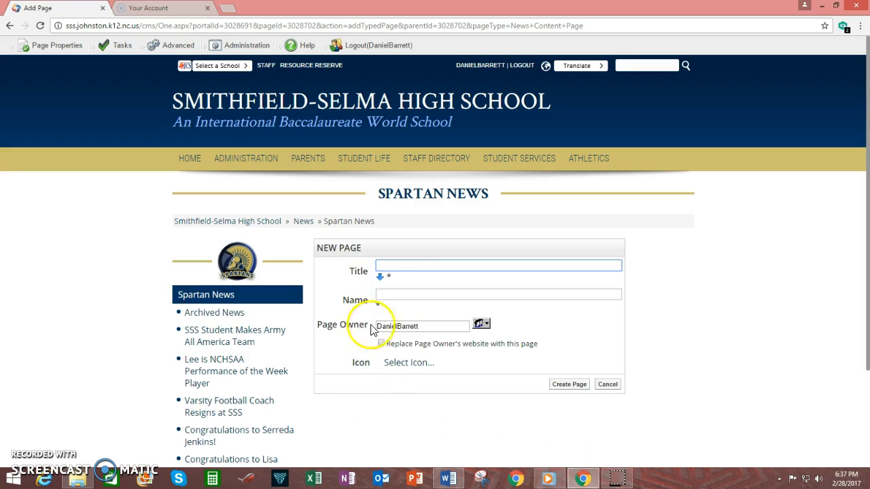
pyautogui.rightClick(401, 267)
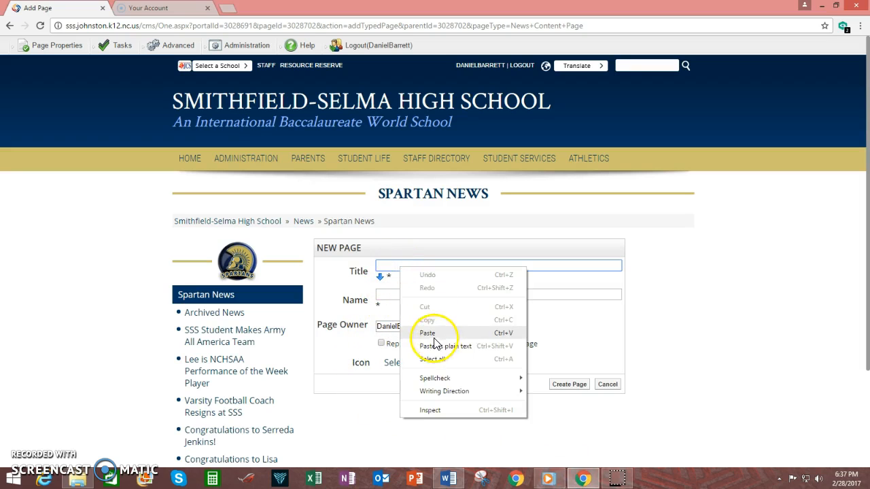
pyautogui.click(432, 332)
pyautogui.click(379, 277)
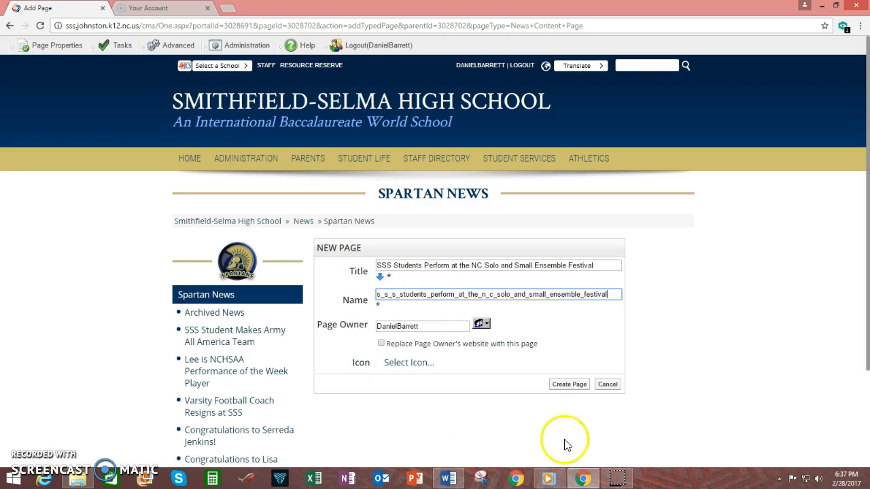
pyautogui.click(569, 386)
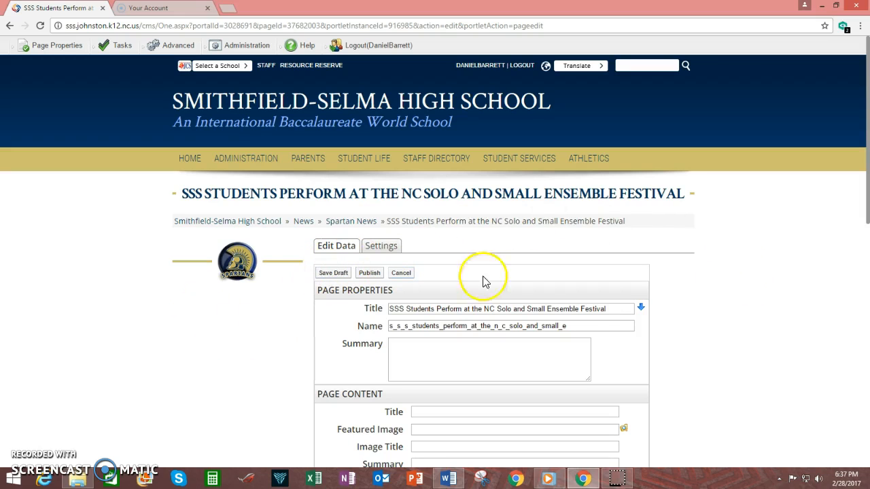
# - Open the site's File Administration and go to the Front Page News image folder
pyautogui.scroll(-1, 677, 352)
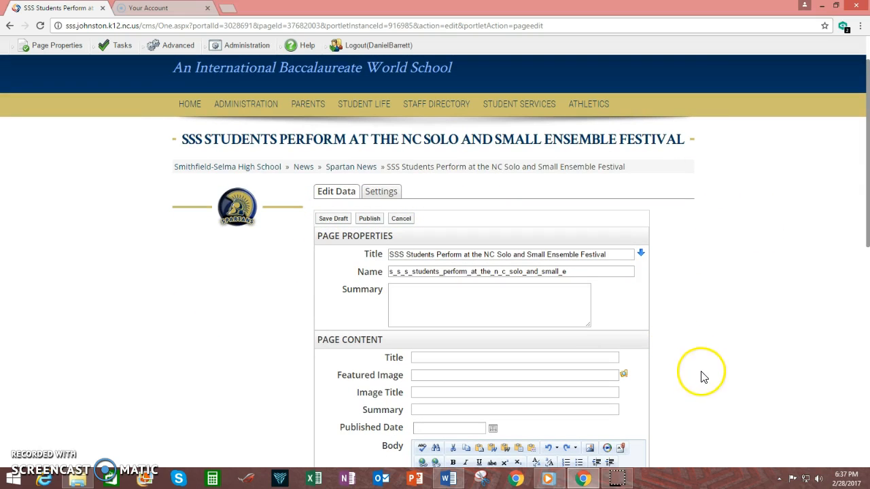
pyautogui.scroll(-2, 705, 343)
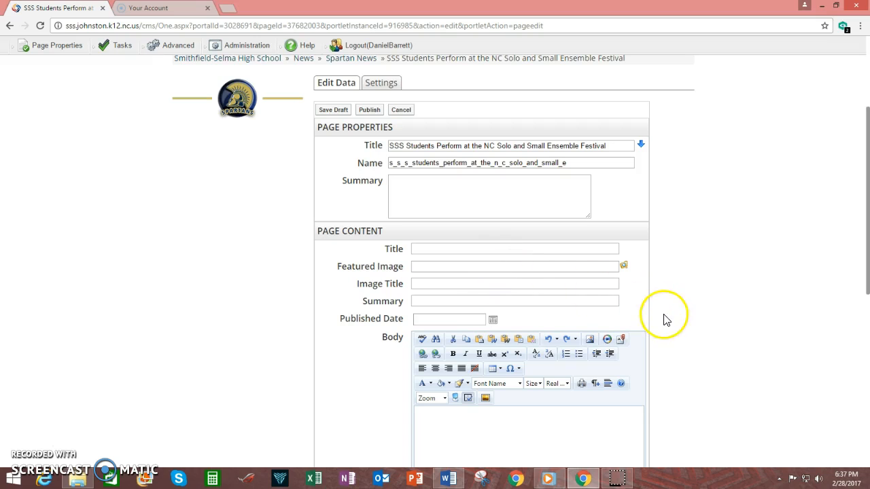
pyautogui.scroll(3, 679, 318)
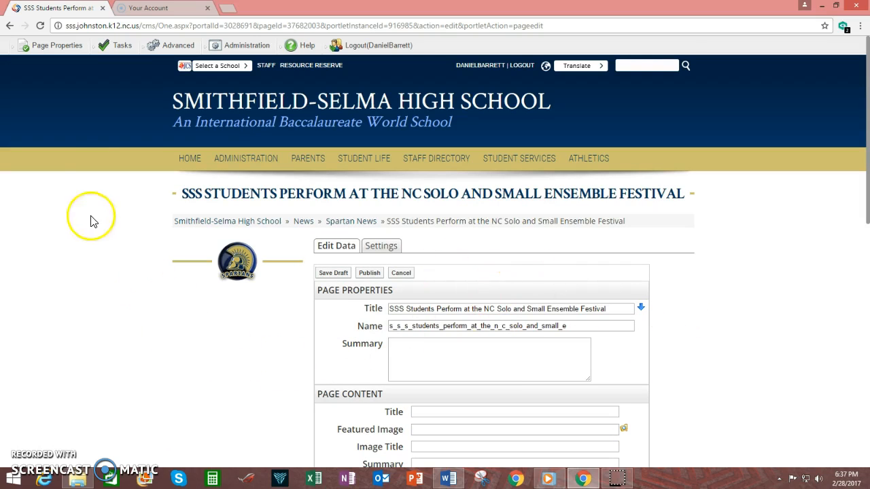
pyautogui.click(172, 47)
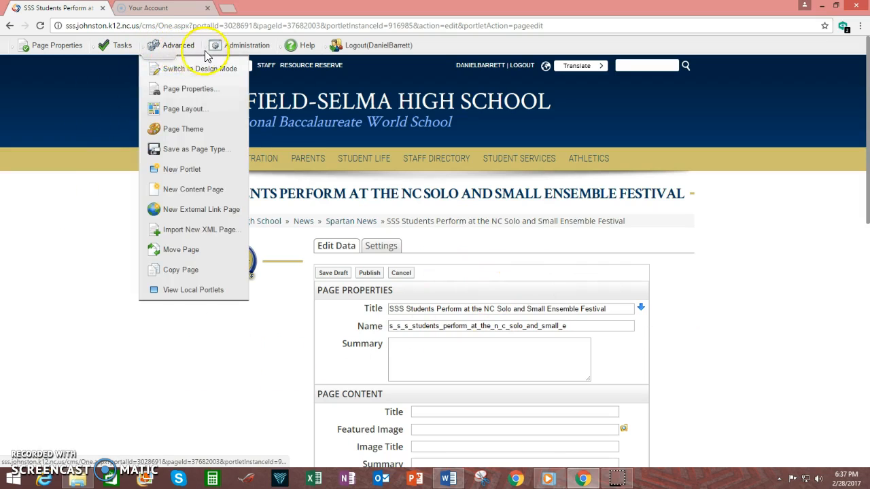
pyautogui.click(228, 49)
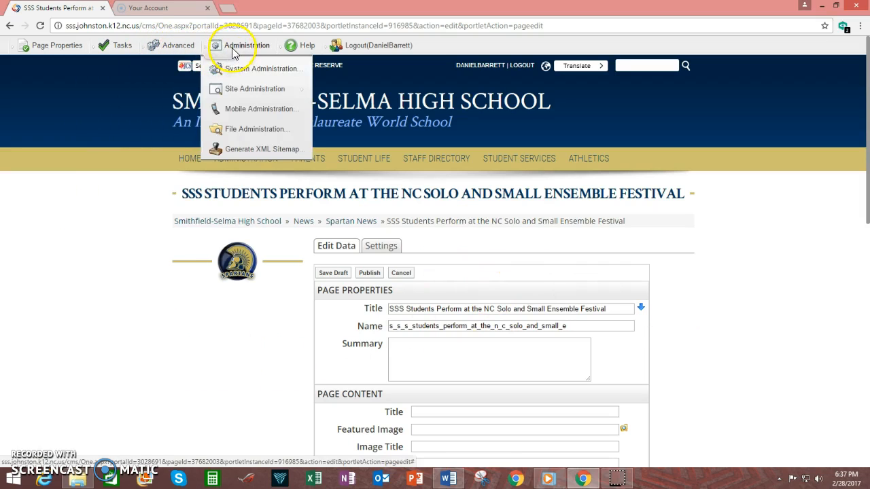
pyautogui.click(264, 133)
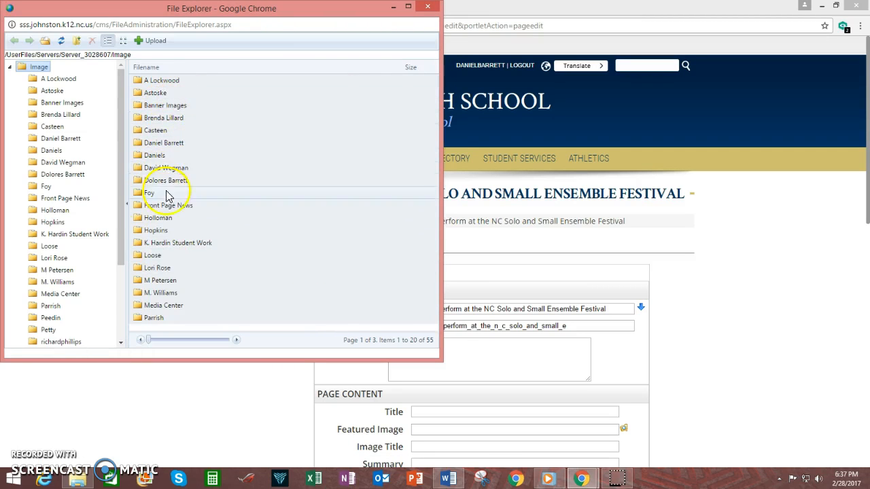
pyautogui.click(179, 211)
pyautogui.doubleClick(179, 211)
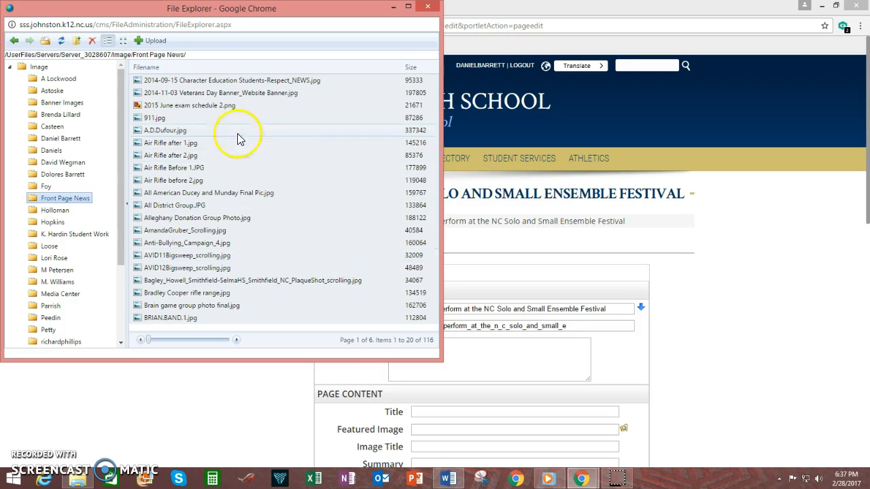
# - Upload "NC Solo Festival Final Image.jpg" from Pictures to the Front Page News folder and close the File Explorer window
pyautogui.click(156, 42)
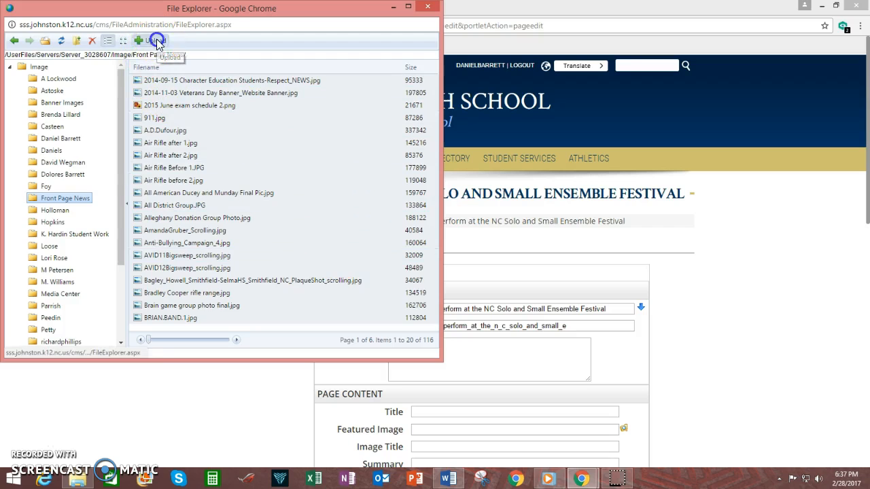
pyautogui.click(254, 130)
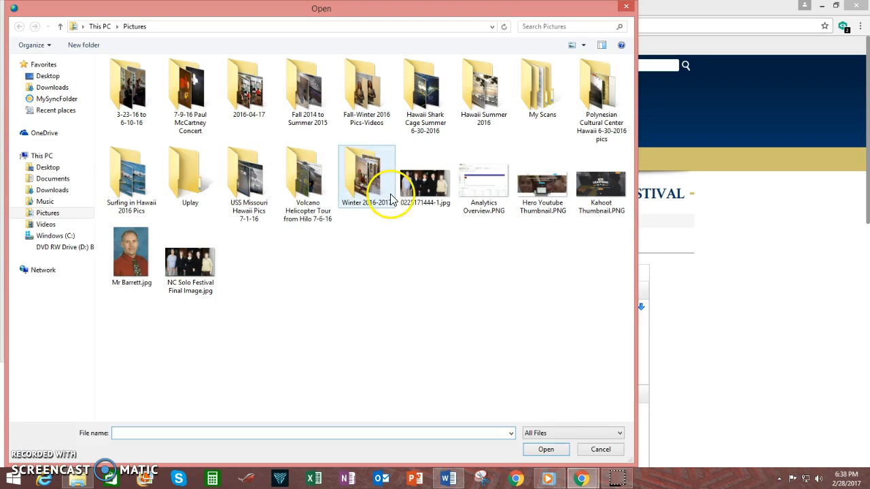
pyautogui.doubleClick(201, 271)
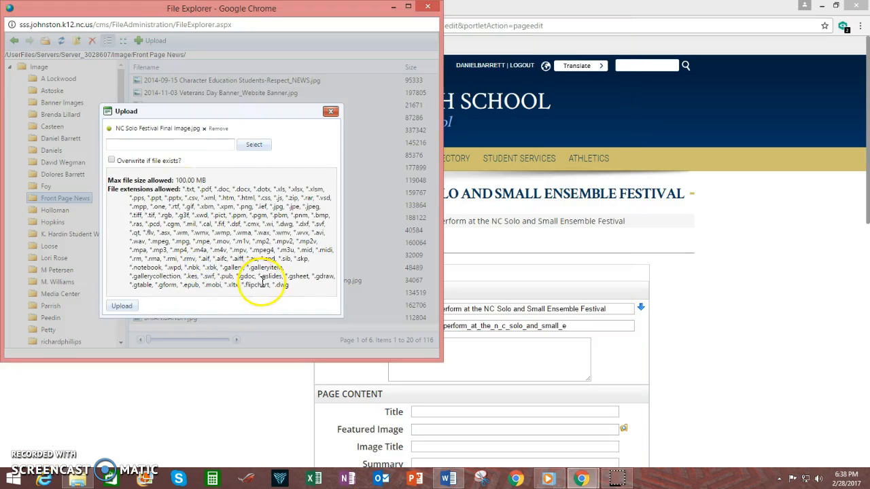
pyautogui.click(124, 306)
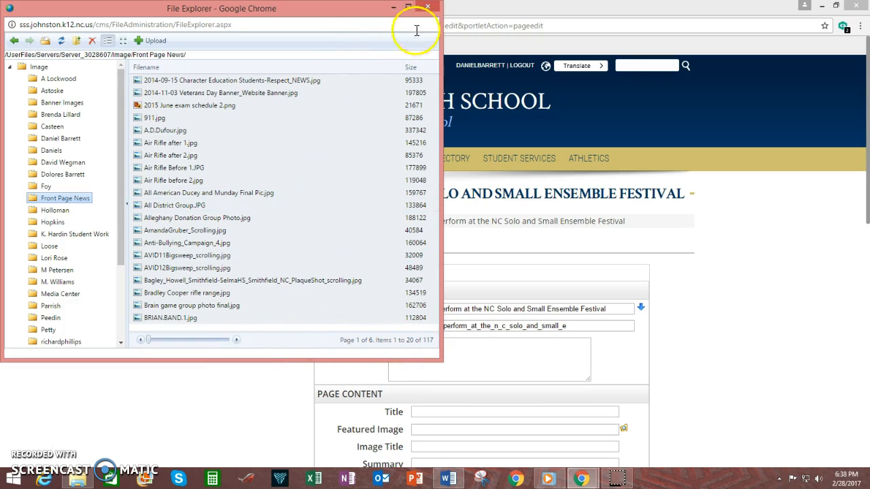
pyautogui.click(426, 7)
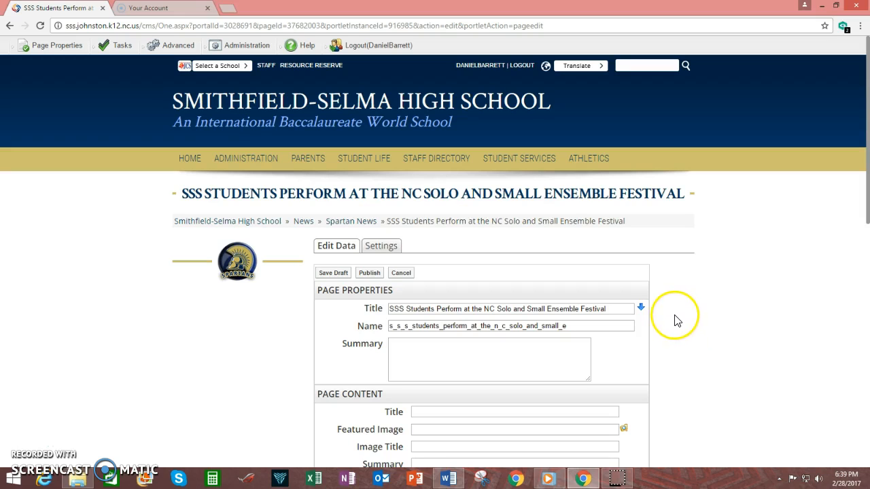
# - Copy the title from Page Properties and paste it as the Title under Page Content
pyautogui.scroll(-3, 673, 311)
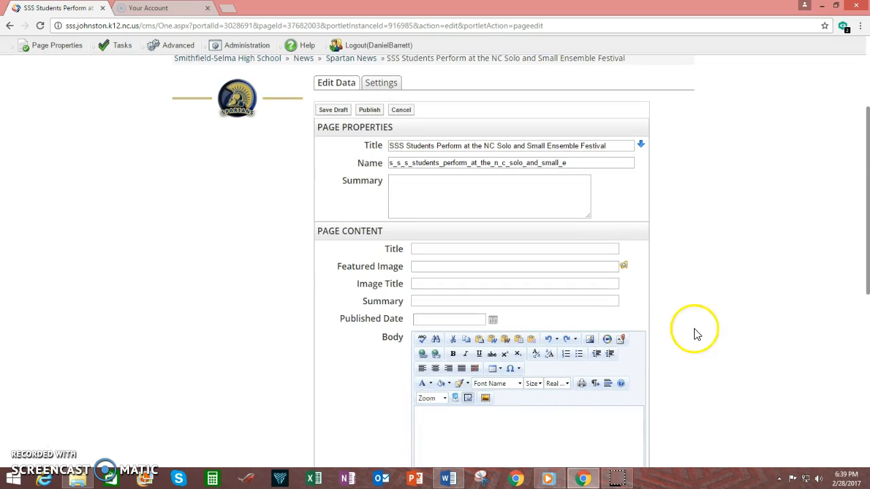
pyautogui.moveTo(615, 145); pyautogui.dragTo(407, 141)
pyautogui.rightClick(408, 143)
pyautogui.click(436, 163)
pyautogui.click(450, 248)
pyautogui.rightClick(448, 247)
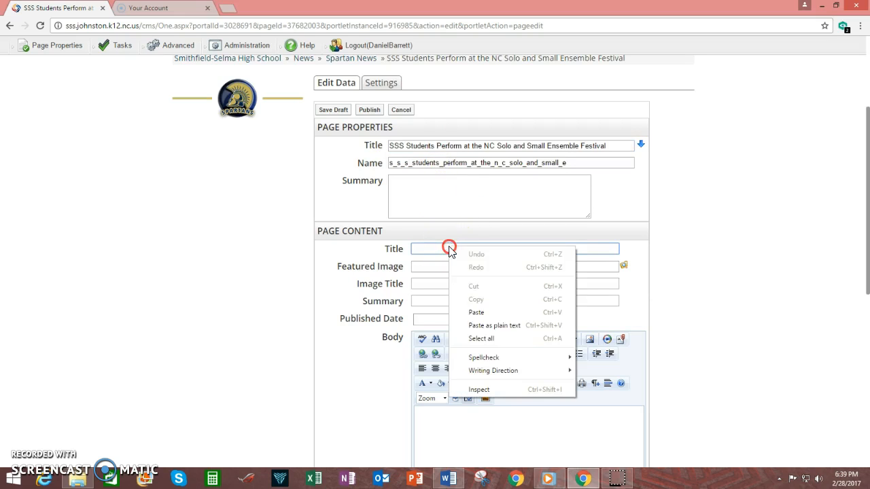
pyautogui.click(477, 314)
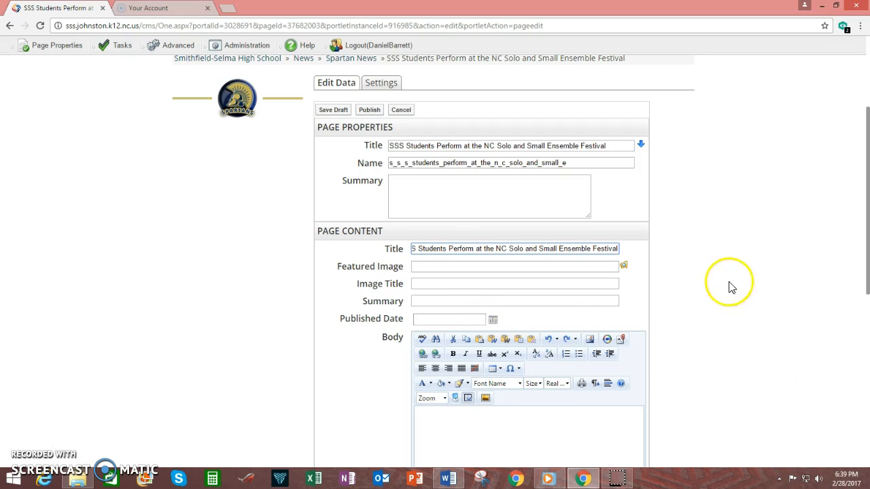
# - Set the Featured Image to "NC Solo Festival Final Image.jpg" from the Front Page News image folder
pyautogui.click(624, 268)
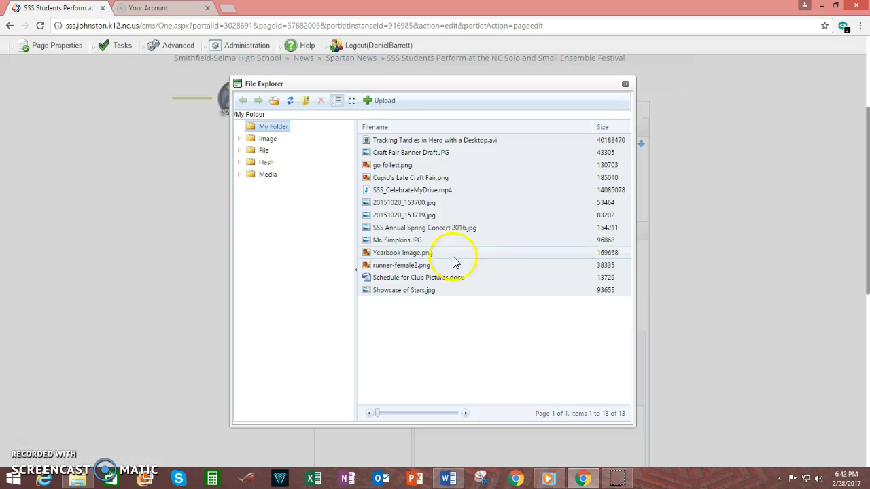
pyautogui.click(267, 139)
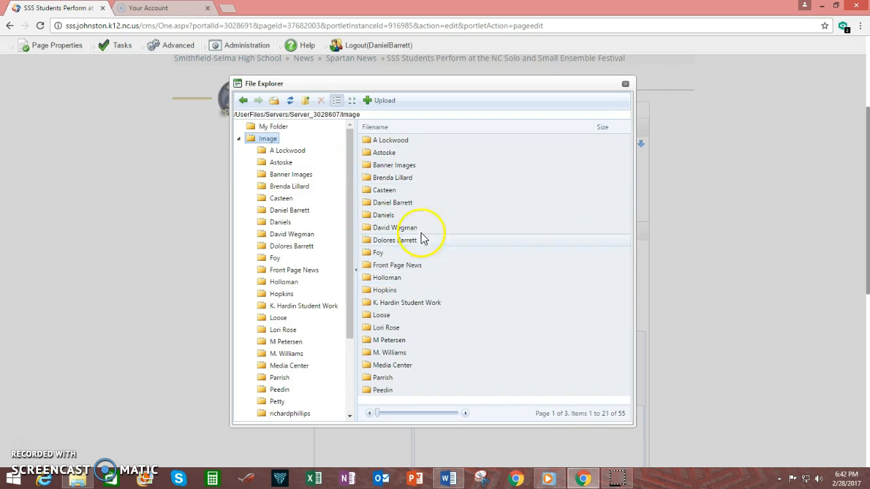
pyautogui.doubleClick(400, 266)
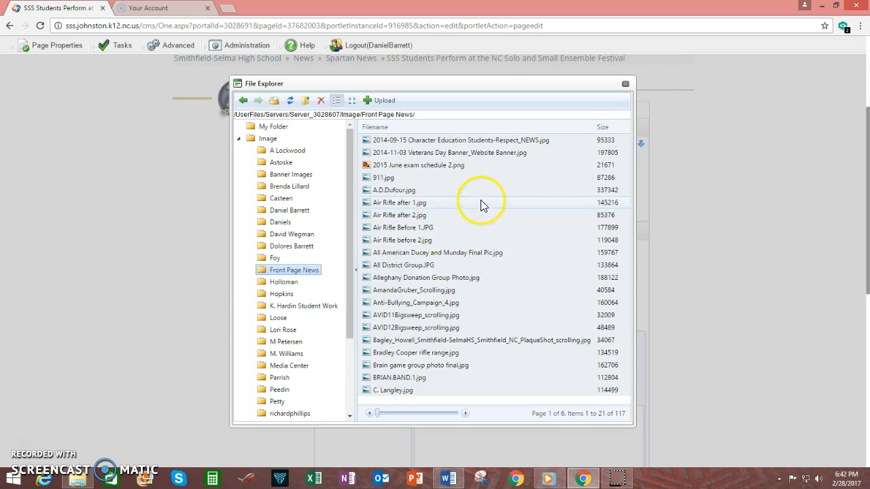
pyautogui.click(78, 479)
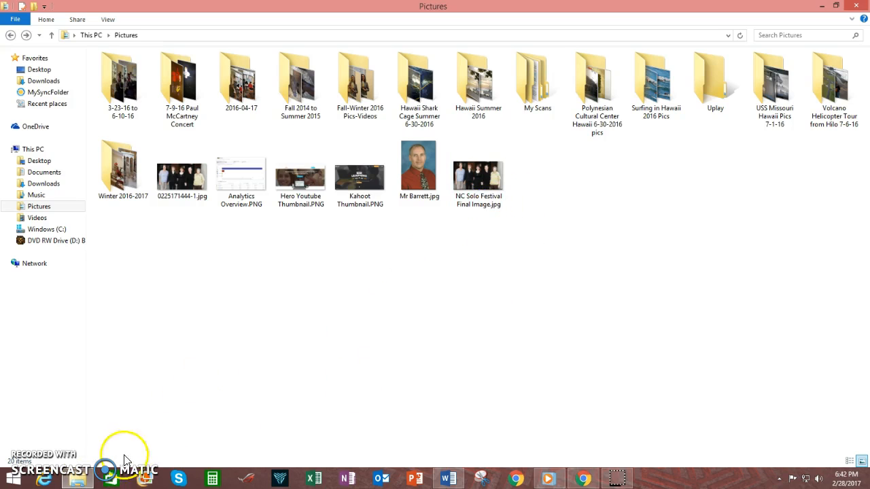
pyautogui.click(78, 480)
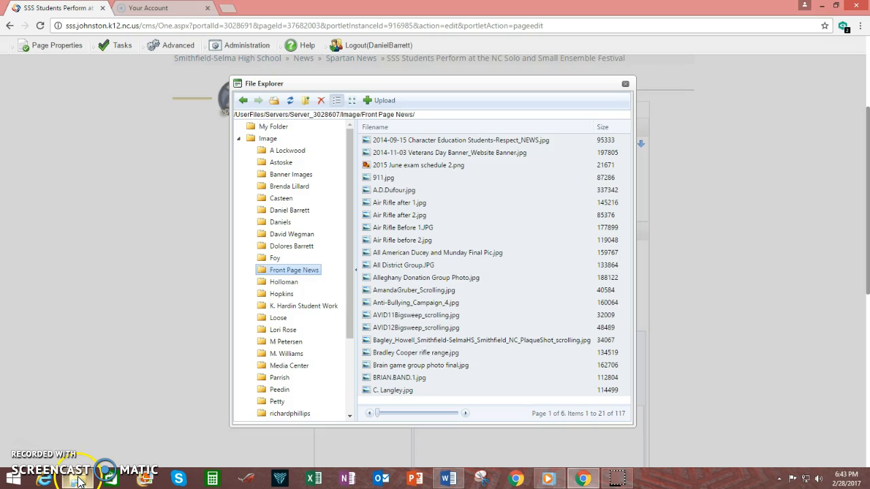
pyautogui.click(428, 413)
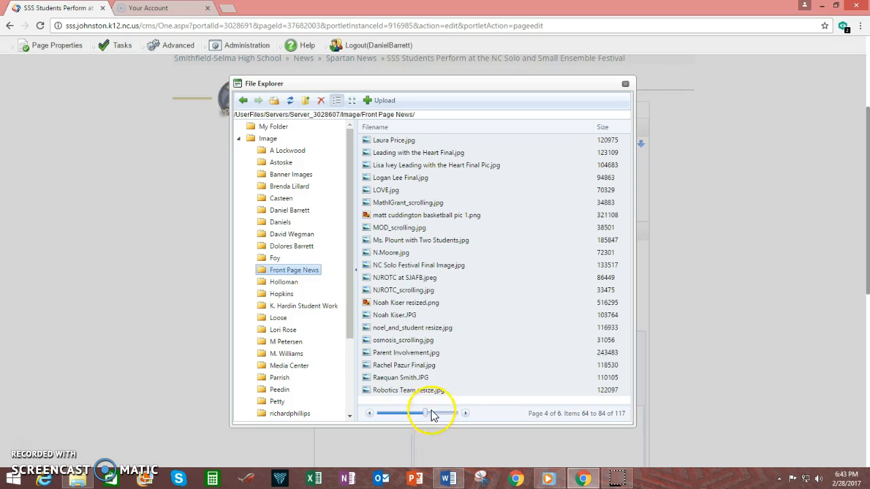
pyautogui.doubleClick(423, 266)
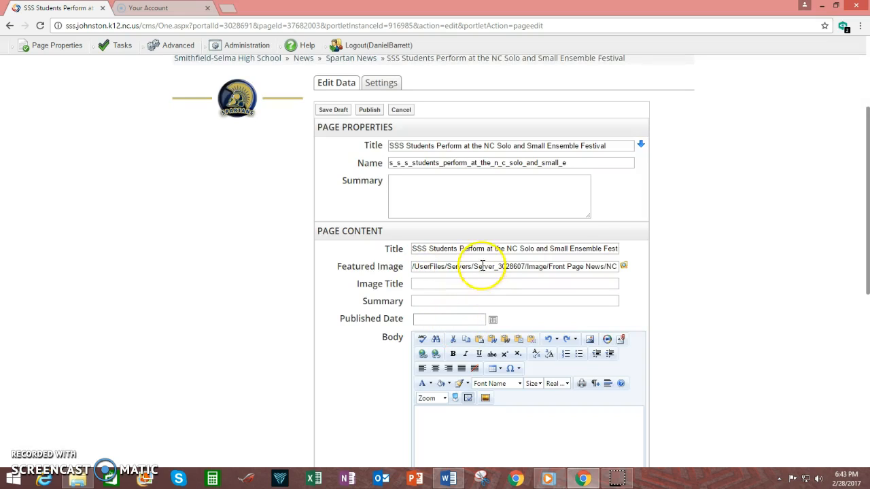
# - Switch to the Word document and copy the "(left to right)" photo caption below the article text for the Image Title
pyautogui.click(452, 282)
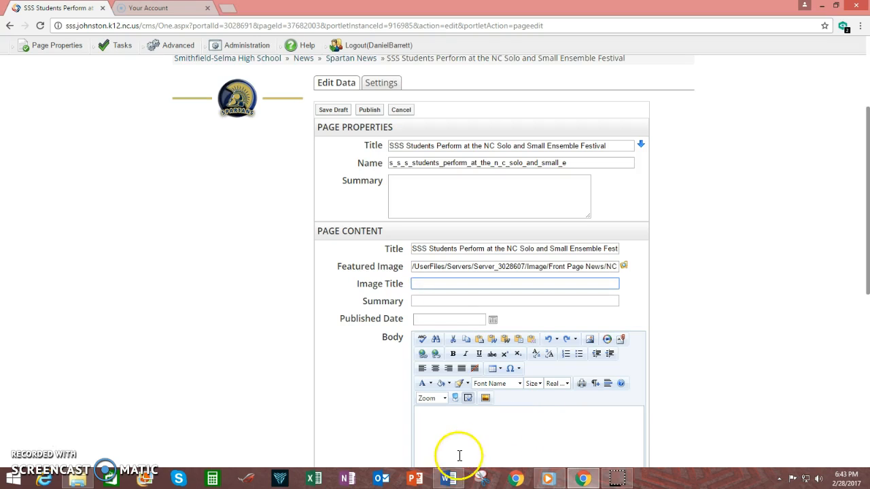
pyautogui.click(448, 479)
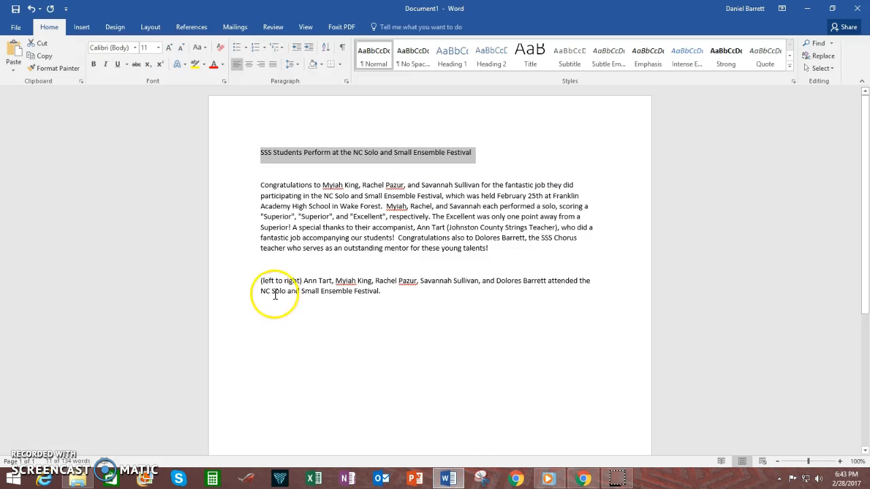
pyautogui.moveTo(260, 281); pyautogui.dragTo(392, 294)
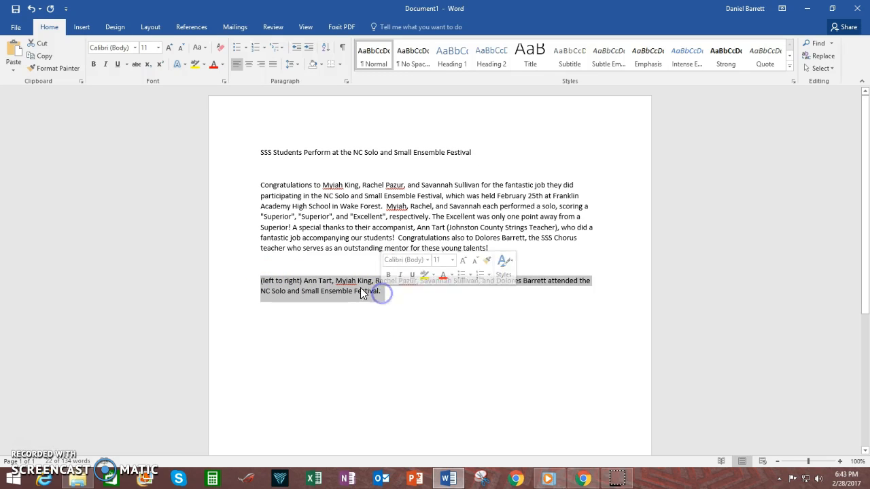
pyautogui.rightClick(382, 293)
pyautogui.click(387, 311)
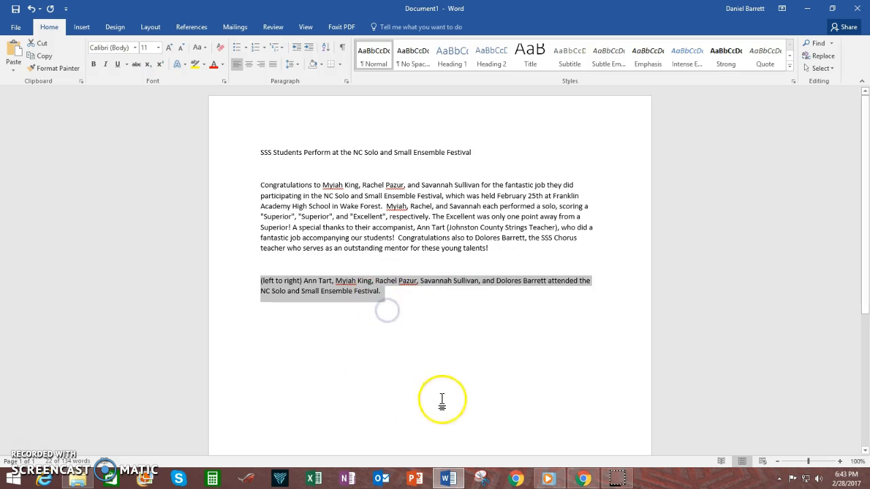
# - Back in Chrome, paste the copied photo caption as the Image Title and go to the Summary under Page Content
pyautogui.click(583, 478)
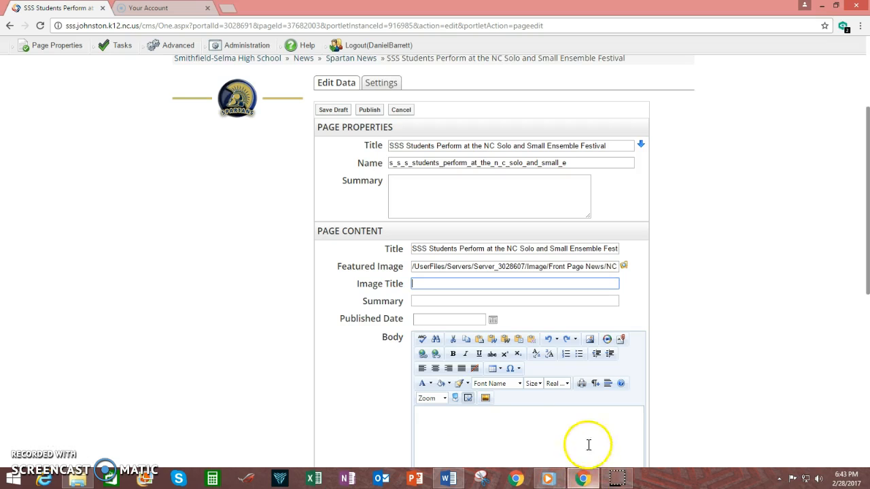
pyautogui.rightClick(437, 284)
pyautogui.click(466, 350)
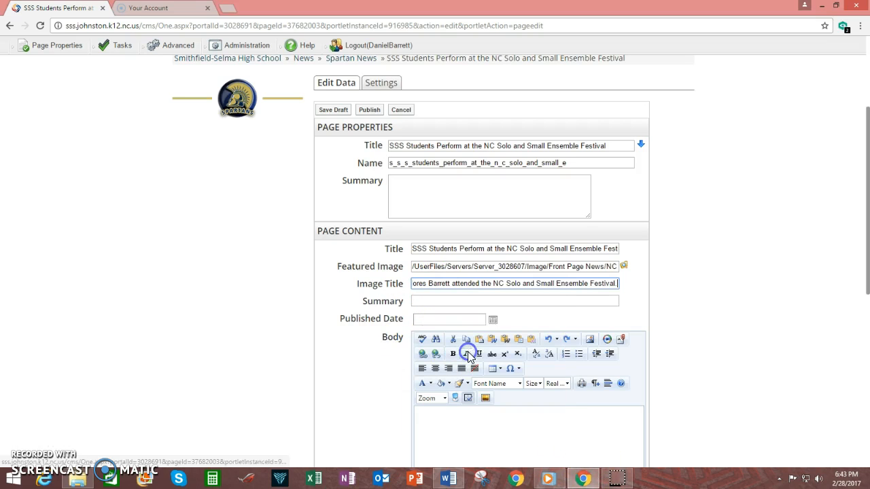
pyautogui.click(474, 301)
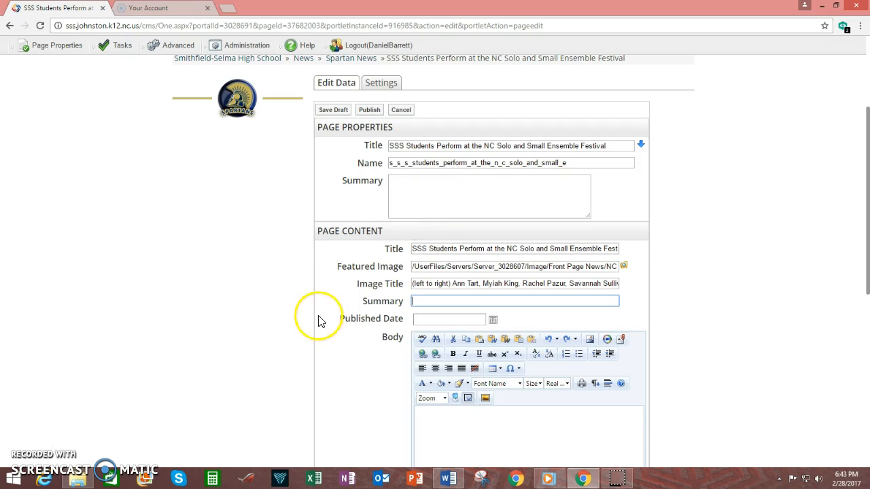
# - Switch to the Word document and copy the main article paragraph beginning with "Congratulations to" for the page body
pyautogui.scroll(-3, 286, 320)
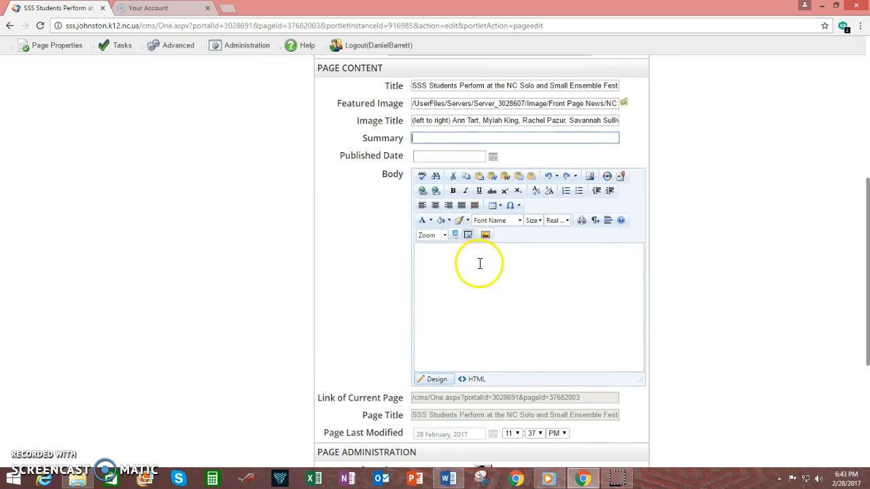
pyautogui.click(449, 479)
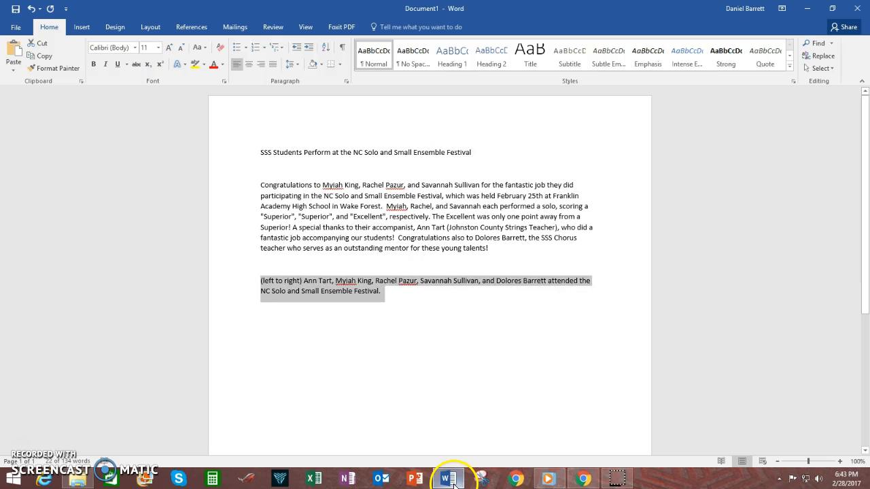
pyautogui.click(494, 257)
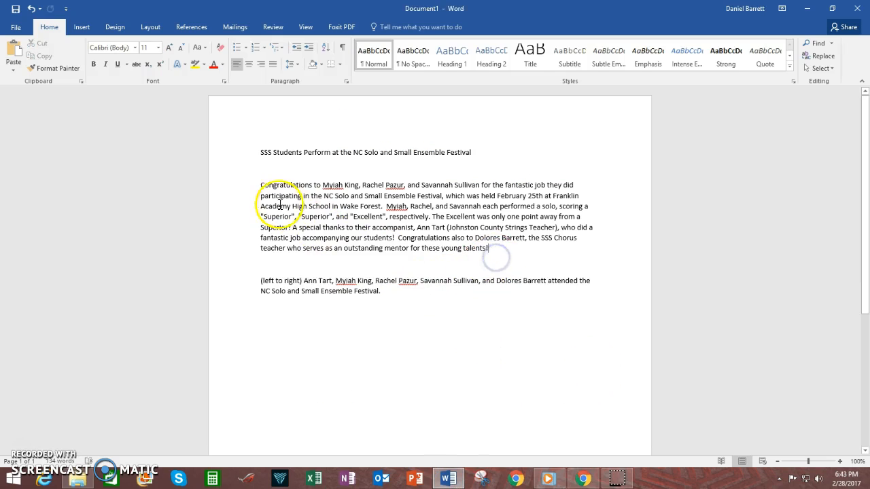
pyautogui.moveTo(262, 184); pyautogui.dragTo(516, 252)
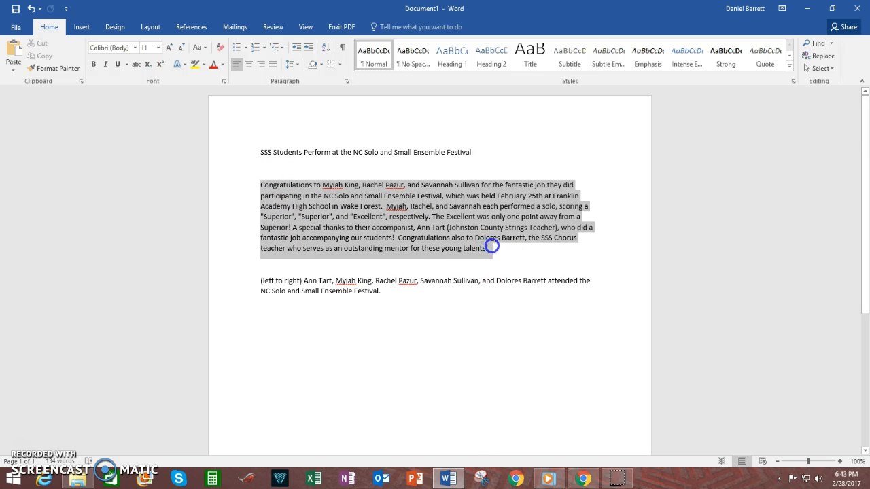
pyautogui.rightClick(455, 199)
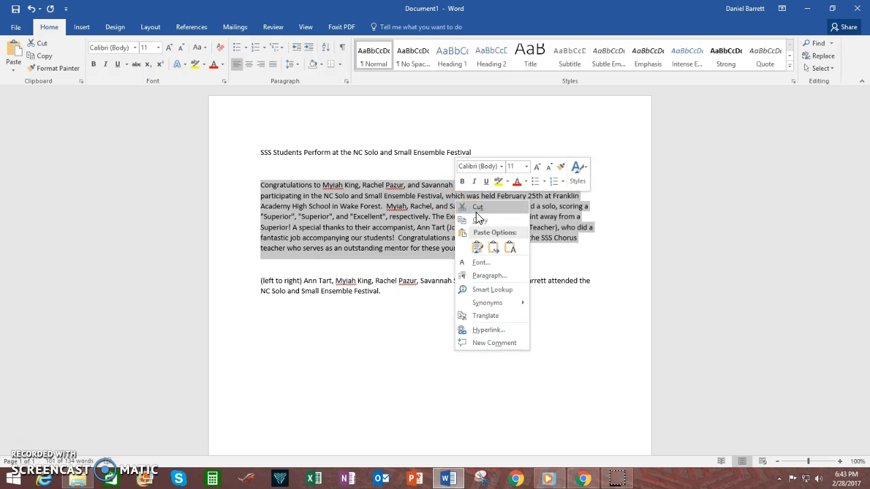
pyautogui.click(480, 224)
pyautogui.click(527, 352)
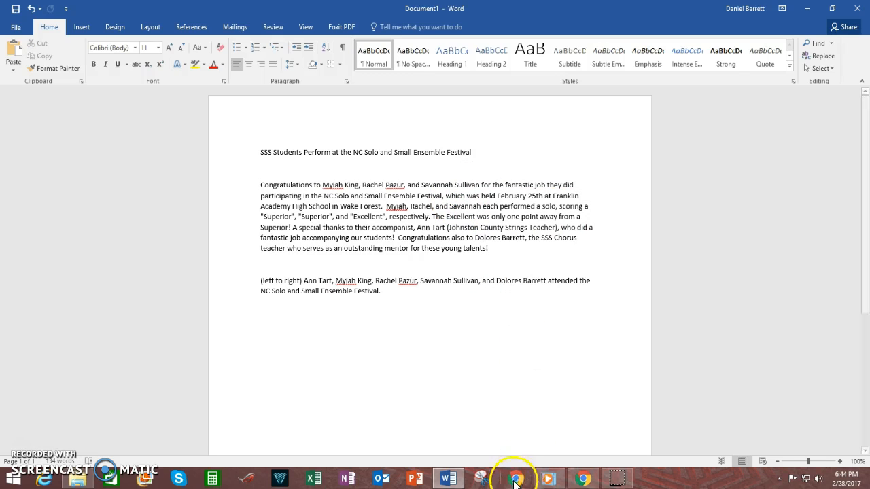
# - Switch to Chrome and paste the copied article paragraph into the Body, cleaning out its MS Word formatting
pyautogui.click(579, 477)
pyautogui.rightClick(469, 268)
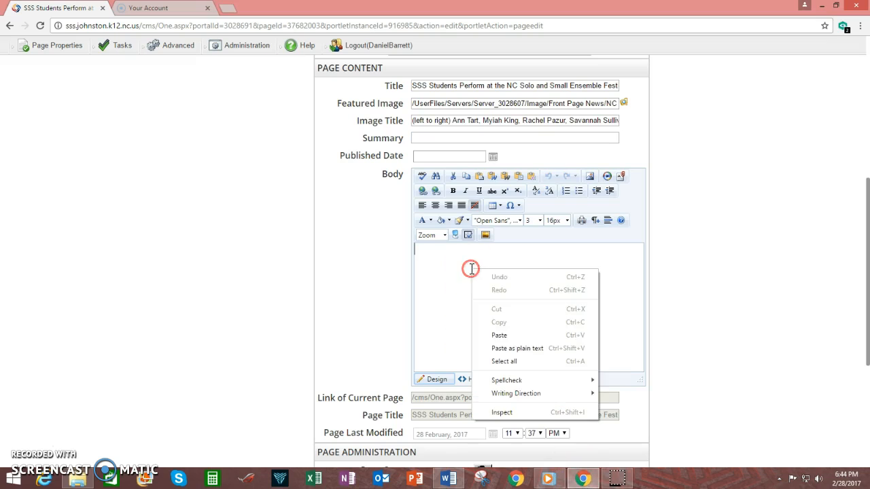
pyautogui.click(504, 337)
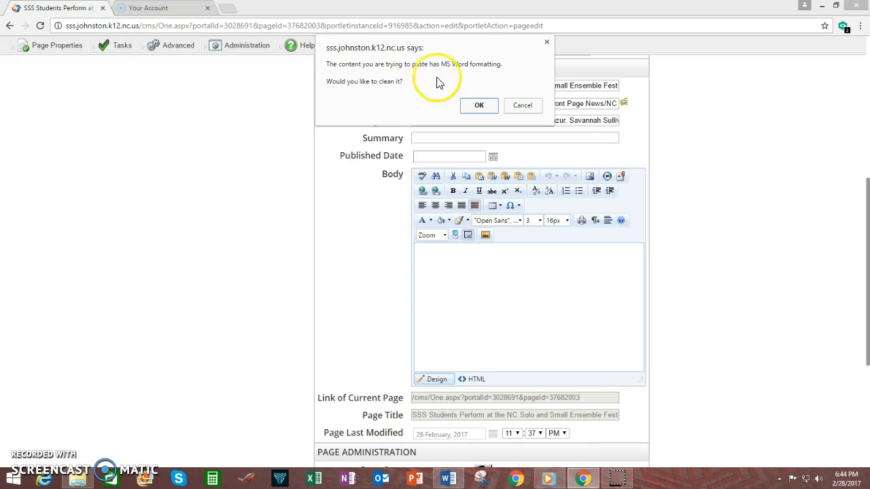
pyautogui.click(476, 107)
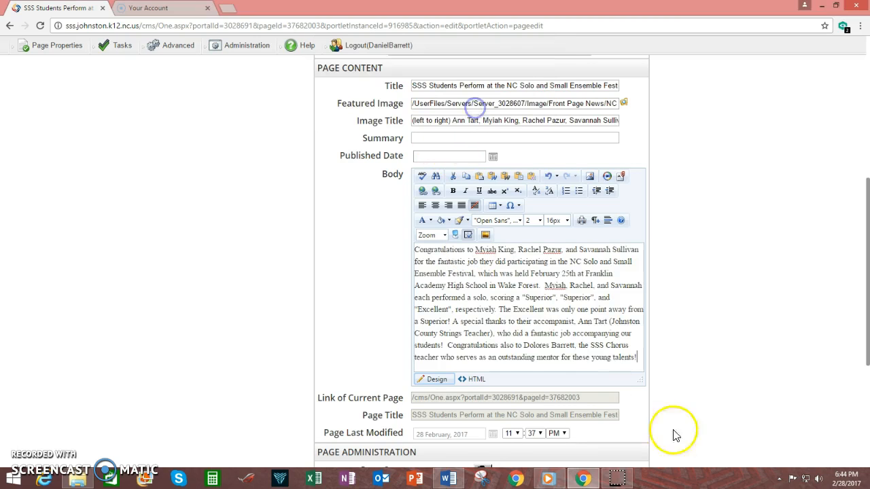
pyautogui.scroll(1, 475, 323)
pyautogui.scroll(-1, 467, 330)
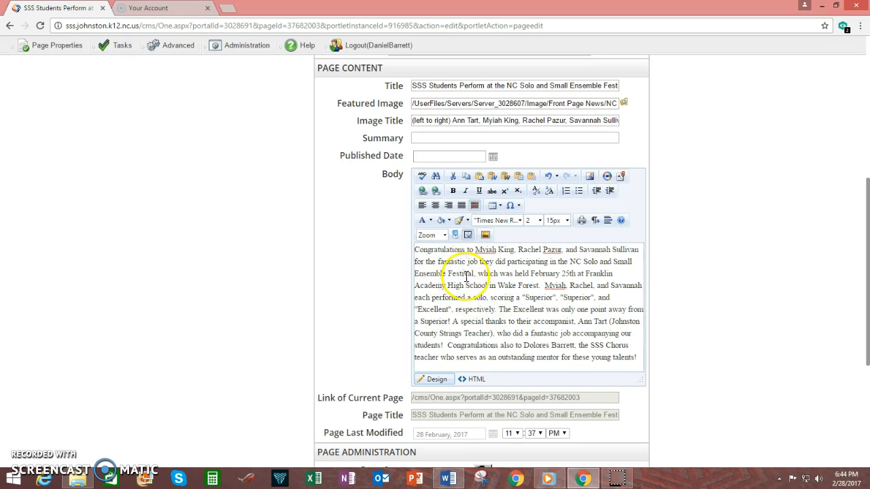
# - Examine the font, font size and text colour choices available for the Body text
pyautogui.moveTo(416, 249); pyautogui.dragTo(621, 350)
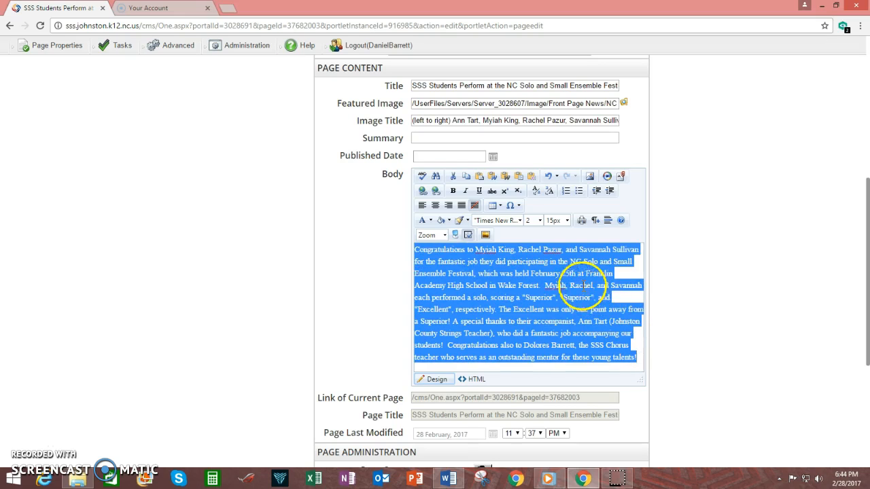
pyautogui.click(520, 222)
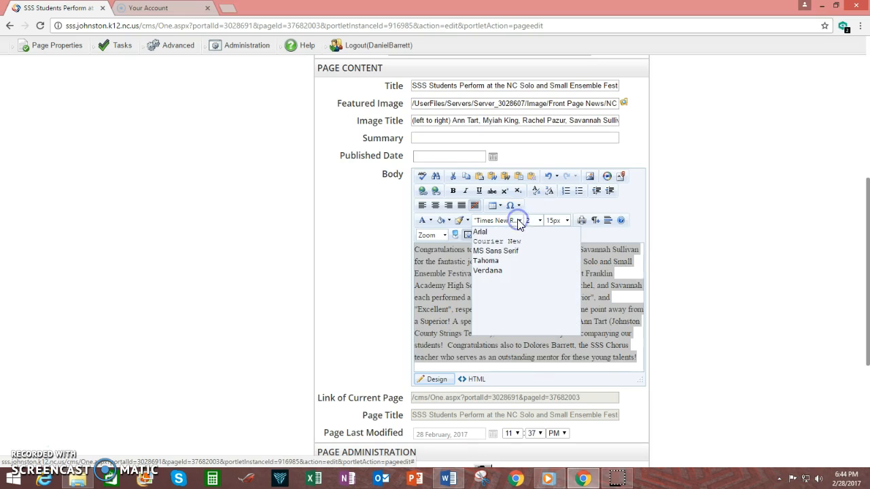
pyautogui.click(540, 221)
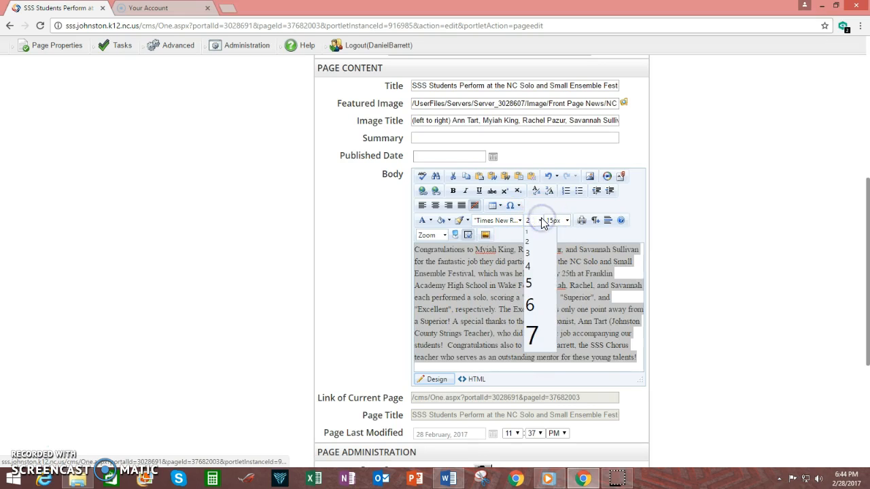
pyautogui.click(622, 344)
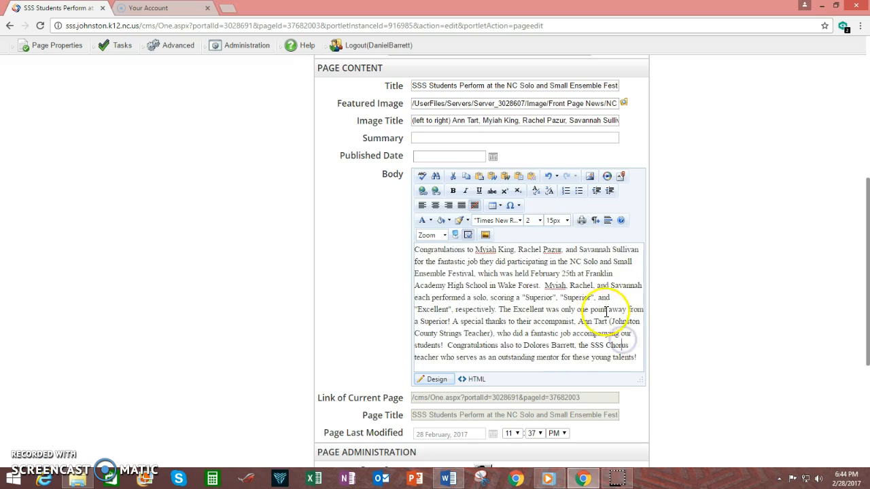
pyautogui.click(431, 221)
pyautogui.click(430, 221)
pyautogui.click(431, 220)
pyautogui.click(586, 297)
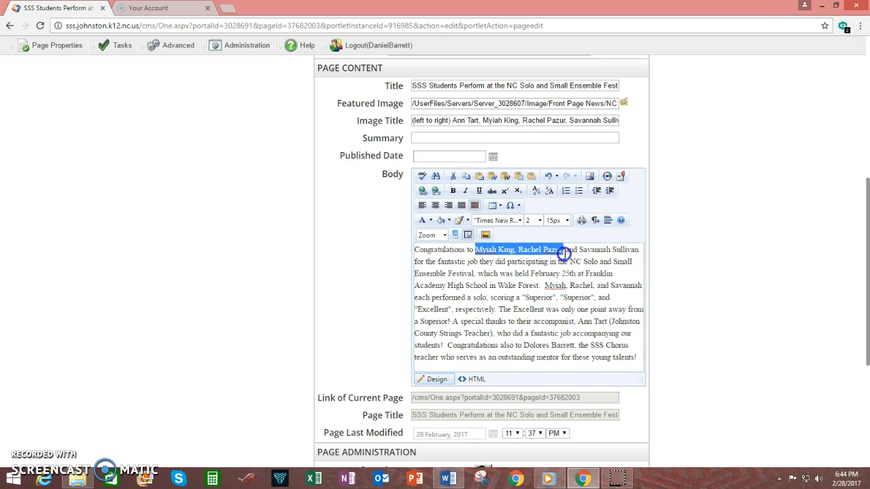
# - Copy the Body text from the first student's name through "Small Ensemble Festival" into the Page Properties Summary
pyautogui.moveTo(550, 254); pyautogui.dragTo(489, 273)
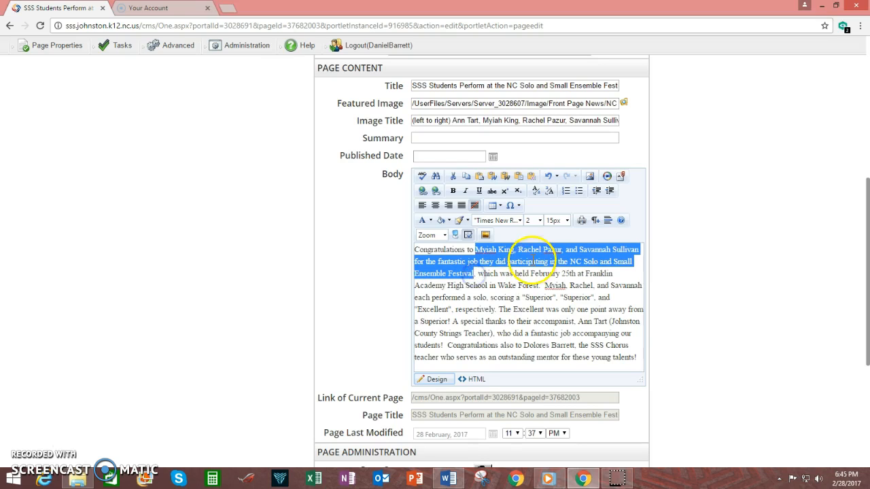
pyautogui.rightClick(514, 259)
pyautogui.click(556, 278)
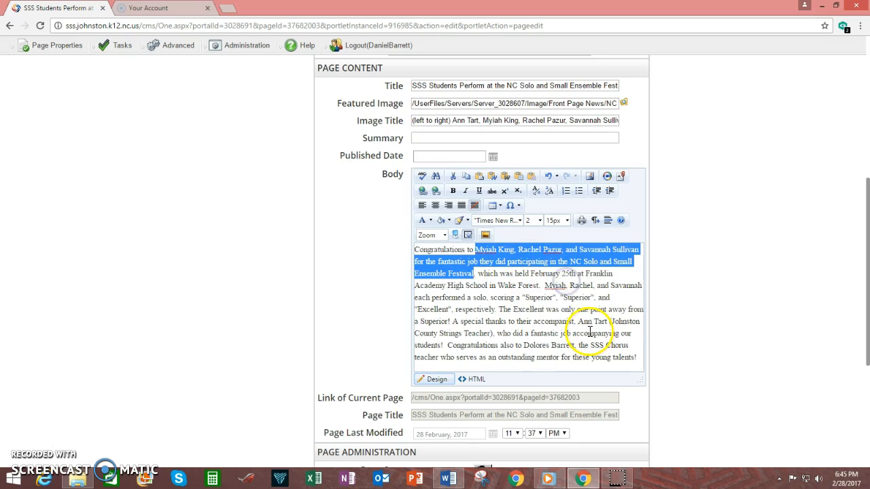
pyautogui.scroll(4, 557, 333)
pyautogui.click(432, 295)
pyautogui.rightClick(432, 294)
pyautogui.click(476, 361)
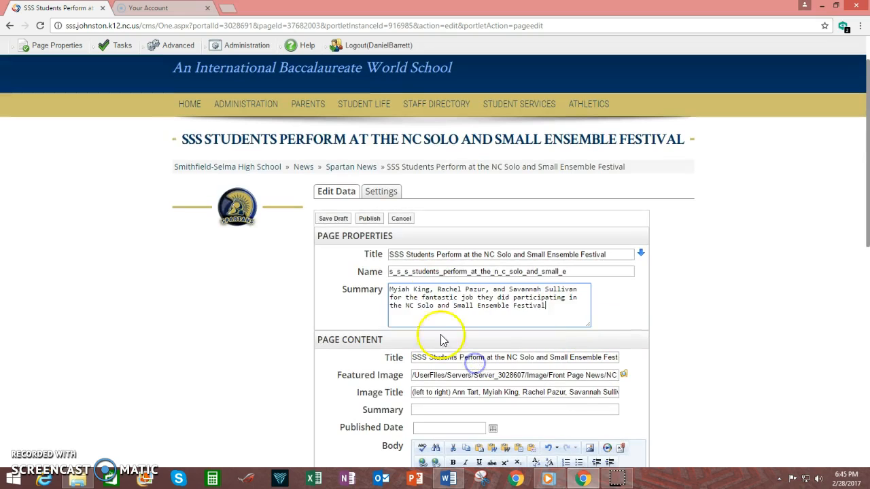
# - Reword the Page Properties Summary so the students' names are followed by "participated in the NC Solo and Small Ensemble Festival."
pyautogui.click(489, 289)
pyautogui.write(',')
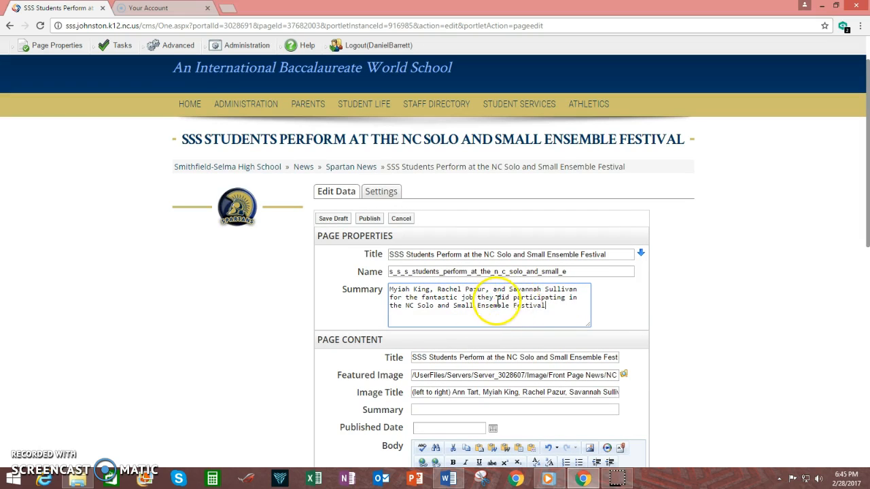
pyautogui.click(516, 297)
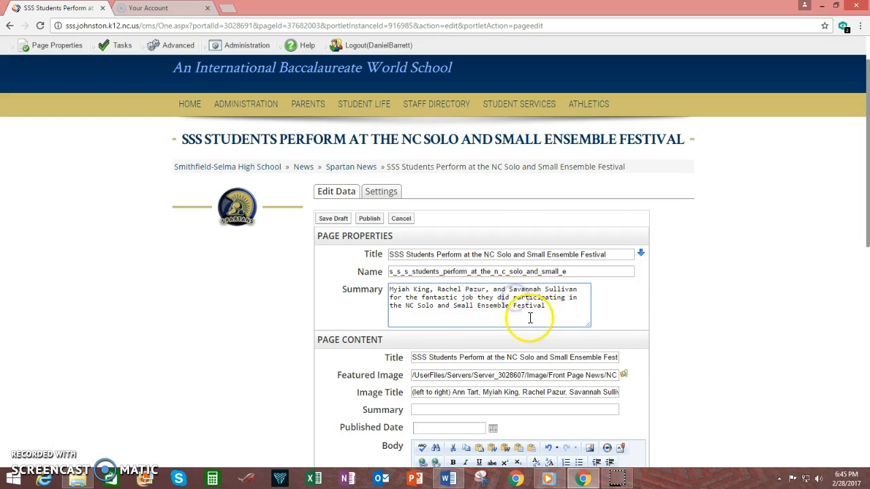
pyautogui.press('BackSpace')
pyautogui.press('BackSpace')
pyautogui.press('BackSpace')
pyautogui.press('BackSpace')
pyautogui.press('BackSpace')
pyautogui.press('BackSpace')
pyautogui.press('BackSpace')
pyautogui.press('BackSpace')
pyautogui.press('BackSpace')
pyautogui.press('BackSpace')
pyautogui.press('BackSpace')
pyautogui.press('BackSpace')
pyautogui.press('BackSpace')
pyautogui.press('BackSpace')
pyautogui.press('BackSpace')
pyautogui.press('BackSpace')
pyautogui.press('BackSpace')
pyautogui.press('BackSpace')
pyautogui.press('BackSpace')
pyautogui.press('BackSpace')
pyautogui.press('BackSpace')
pyautogui.press('BackSpace')
pyautogui.press('BackSpace')
pyautogui.click(514, 332)
pyautogui.press('BackSpace')
pyautogui.press('BackSpace')
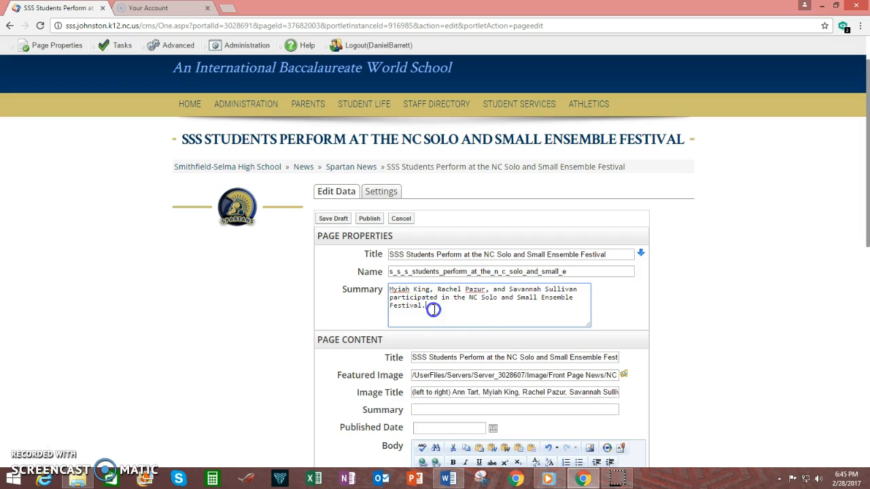
# - Copy the entire Page Properties Summary sentence into the Summary under Page Content
pyautogui.moveTo(394, 308); pyautogui.dragTo(381, 293)
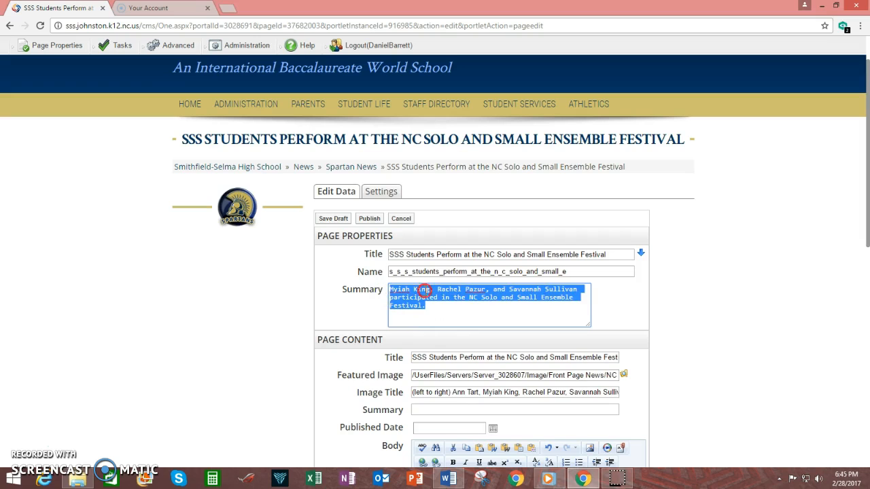
pyautogui.rightClick(423, 290)
pyautogui.click(451, 314)
pyautogui.click(466, 314)
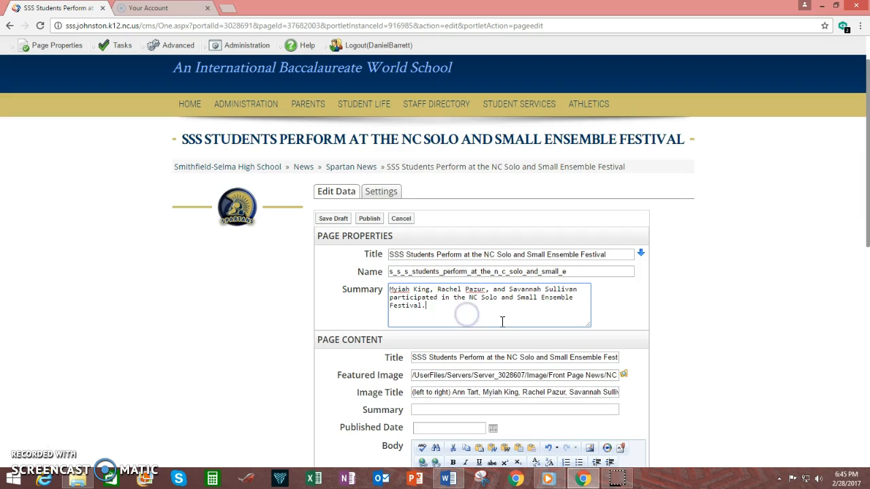
pyautogui.scroll(-4, 502, 319)
pyautogui.scroll(1, 435, 224)
pyautogui.click(429, 195)
pyautogui.rightClick(431, 192)
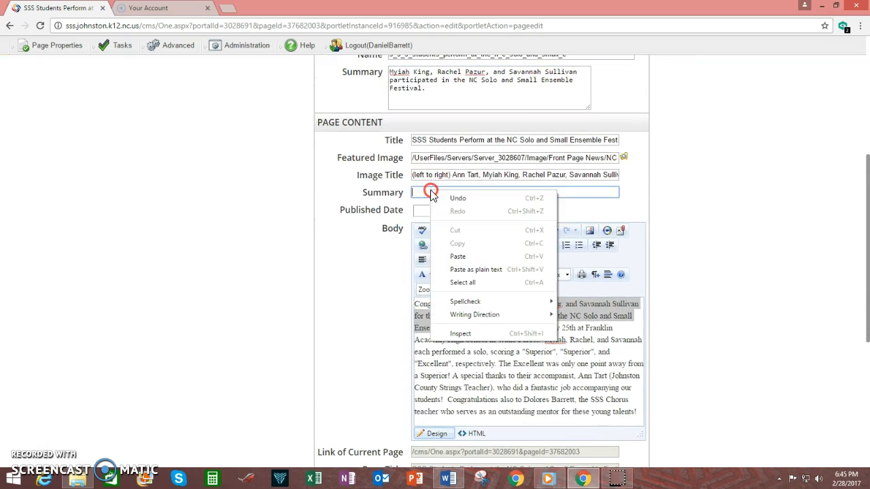
pyautogui.click(464, 254)
# - Set the Published Date to 28 February, 2017
pyautogui.scroll(-3, 523, 377)
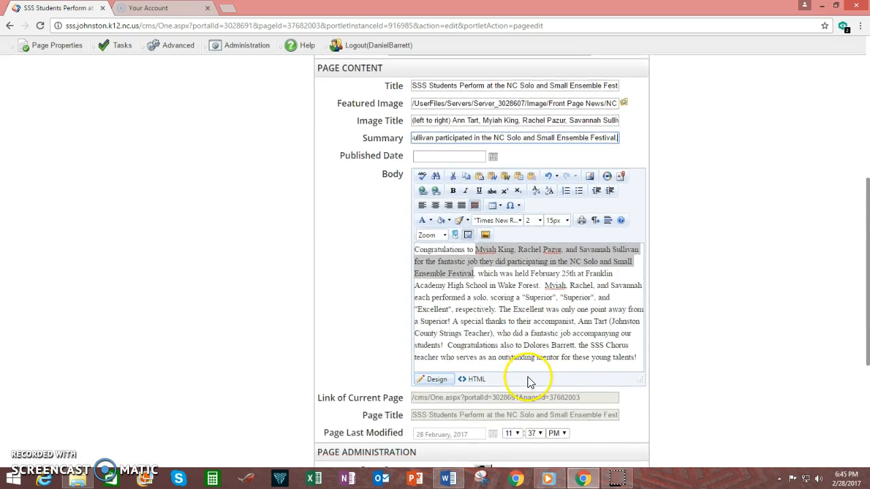
pyautogui.scroll(5, 523, 378)
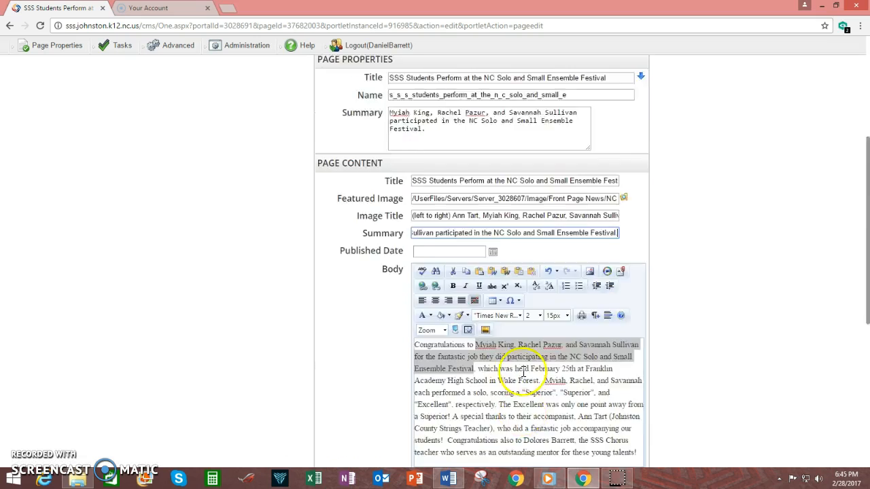
pyautogui.scroll(-3, 522, 372)
pyautogui.scroll(2, 513, 369)
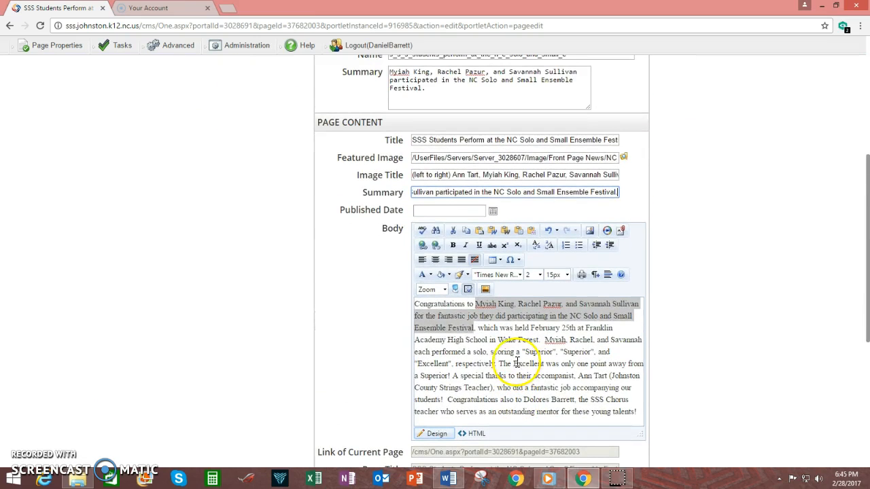
pyautogui.click(444, 208)
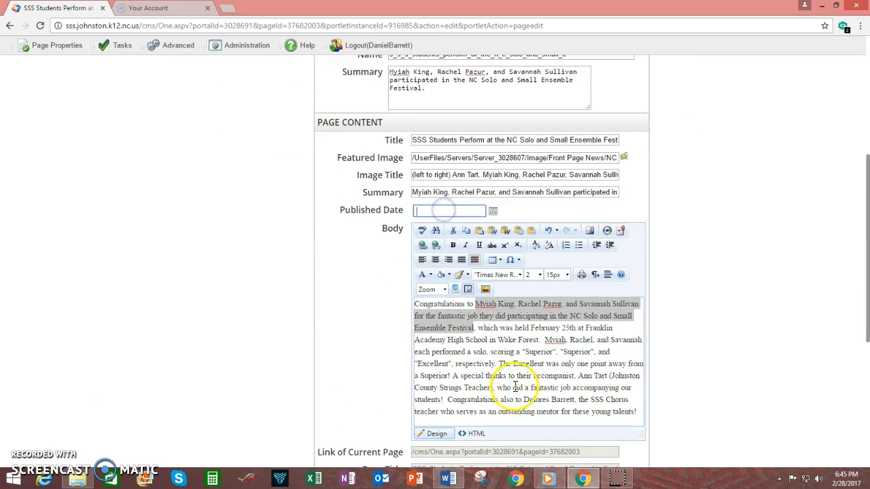
pyautogui.click(493, 213)
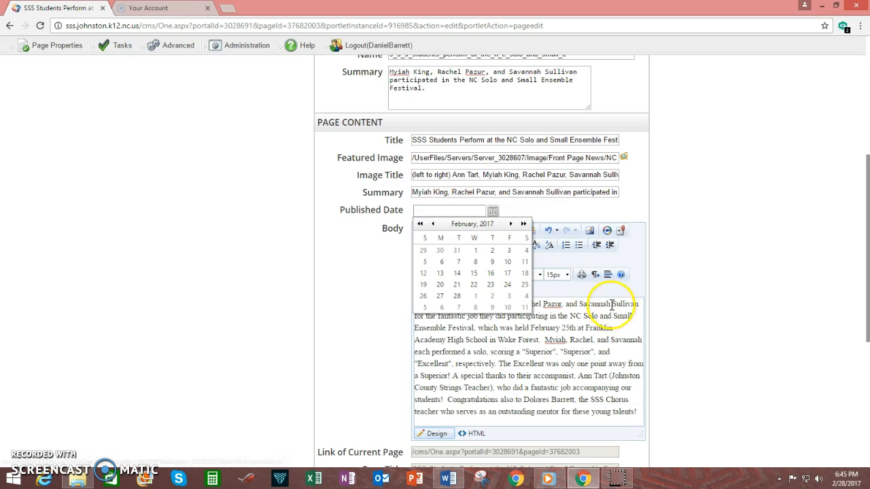
pyautogui.click(458, 297)
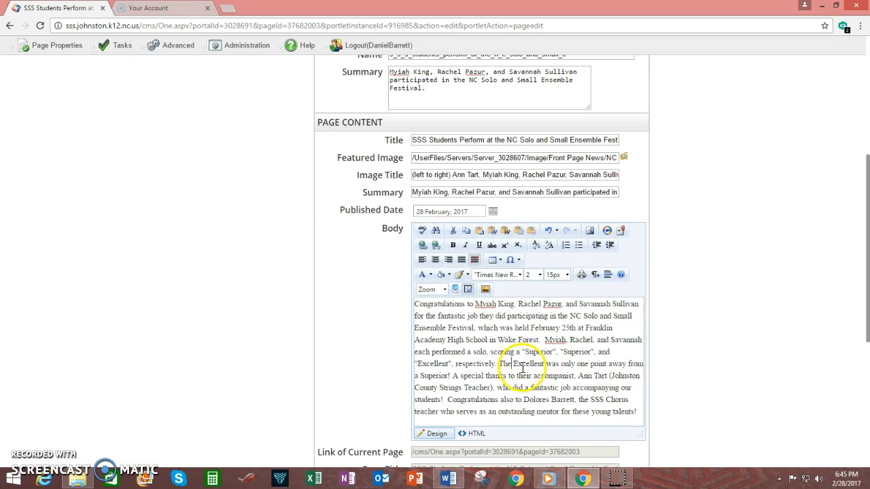
# - Review the remaining page settings through Page Administration and publish the article
pyautogui.scroll(3, 522, 367)
pyautogui.scroll(-10, 521, 373)
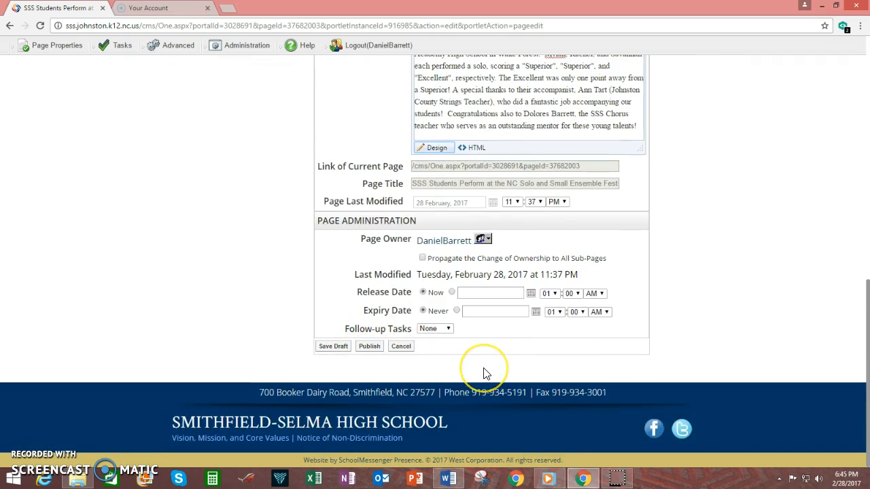
pyautogui.scroll(1, 486, 373)
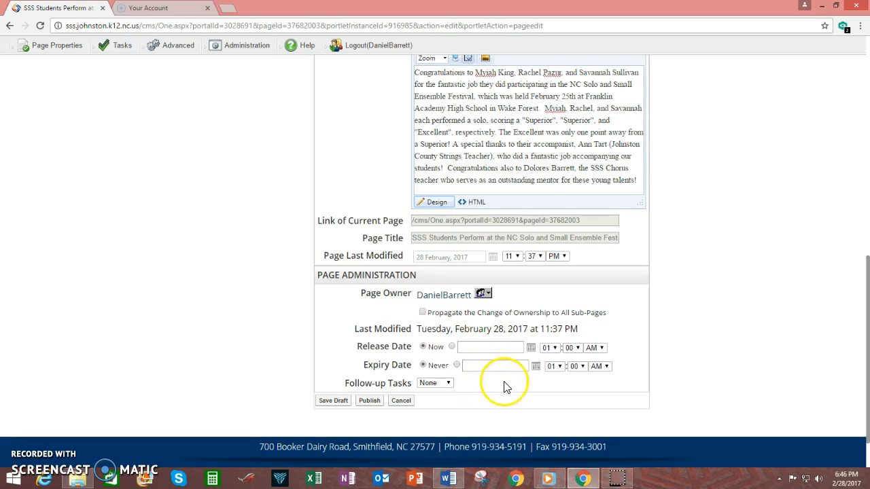
pyautogui.click(369, 400)
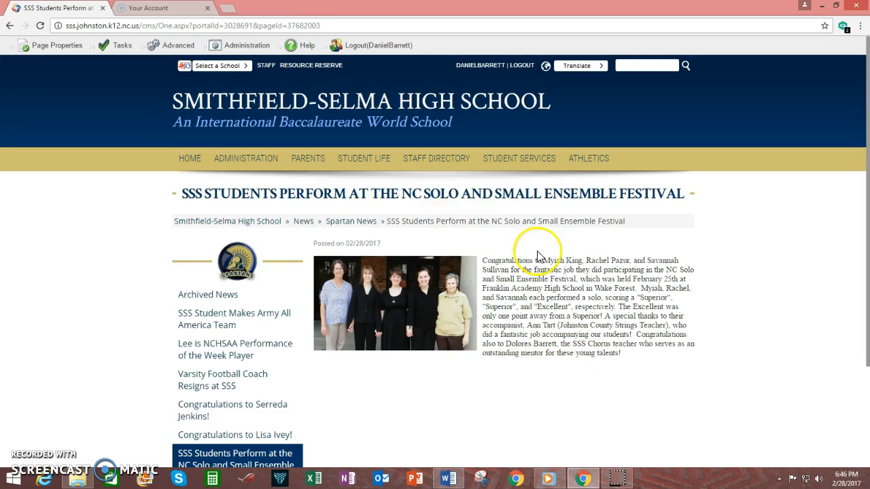
# - Check the new article's listing on the Spartan News page and in the home page's Welcome Spartans section
pyautogui.click(352, 223)
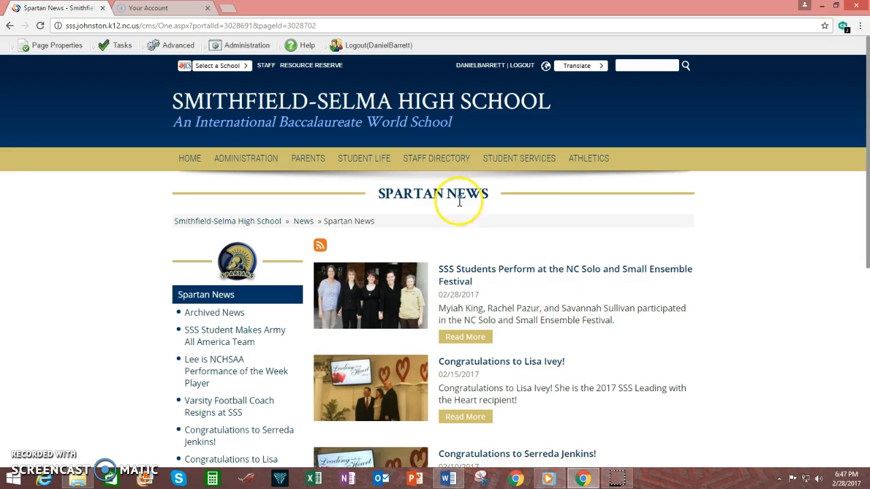
pyautogui.click(404, 108)
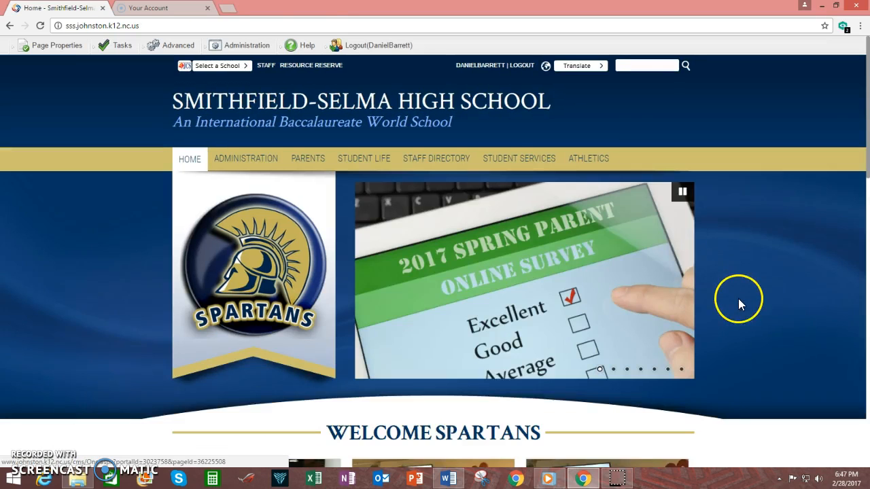
pyautogui.scroll(-1, 734, 298)
pyautogui.scroll(-3, 734, 298)
pyautogui.scroll(-1, 201, 350)
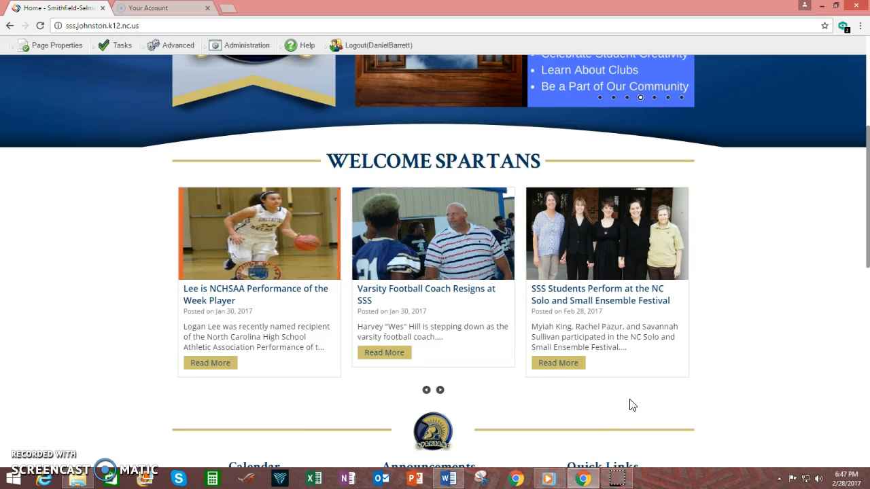
pyautogui.click(626, 394)
pyautogui.click(130, 330)
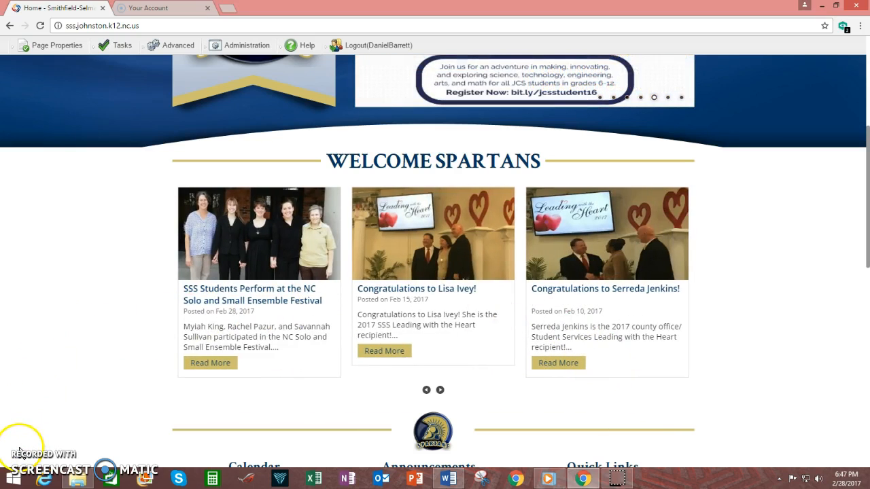